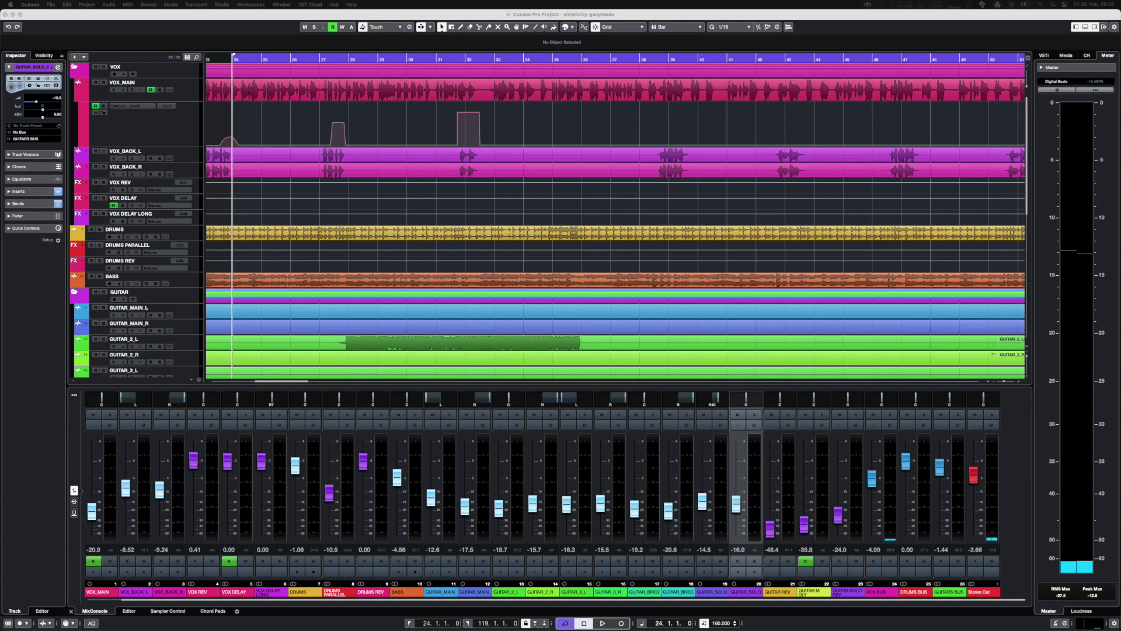
- Bring the ganymede Screen Sharing window to the front over the Cubase project
key(super+Tab)
key(super+Tab)
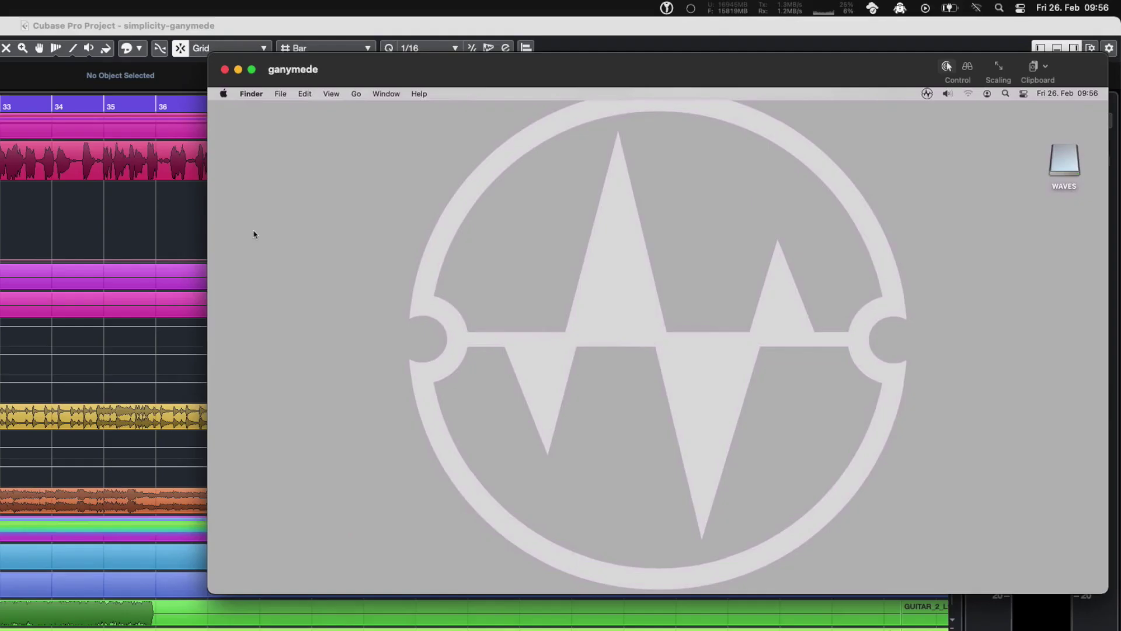
click(927, 93)
click(934, 125)
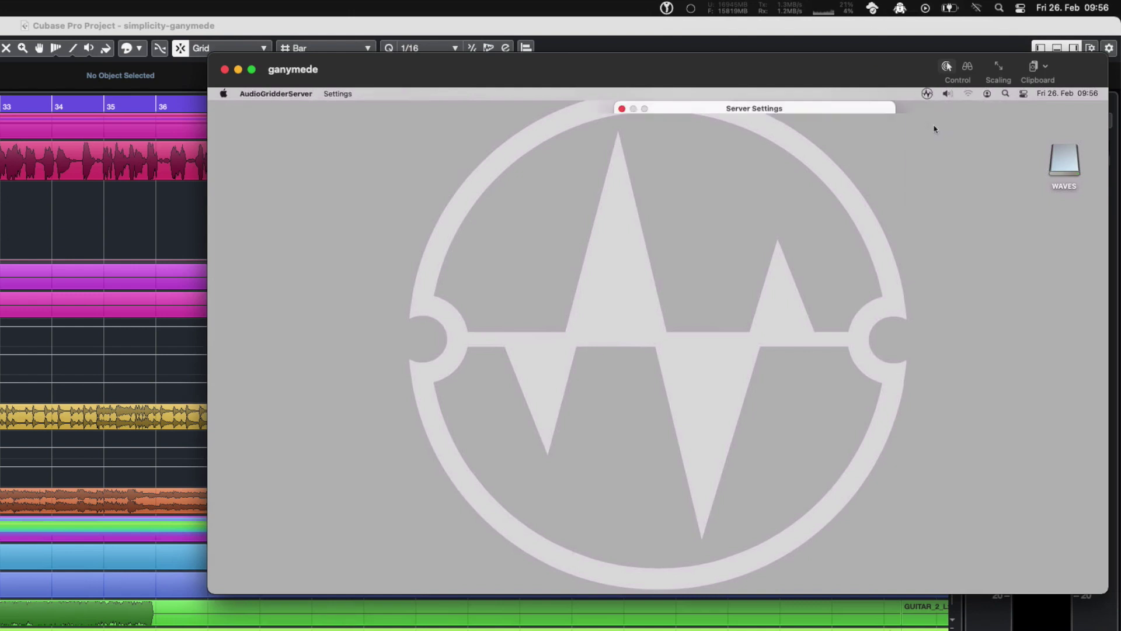
click(770, 135)
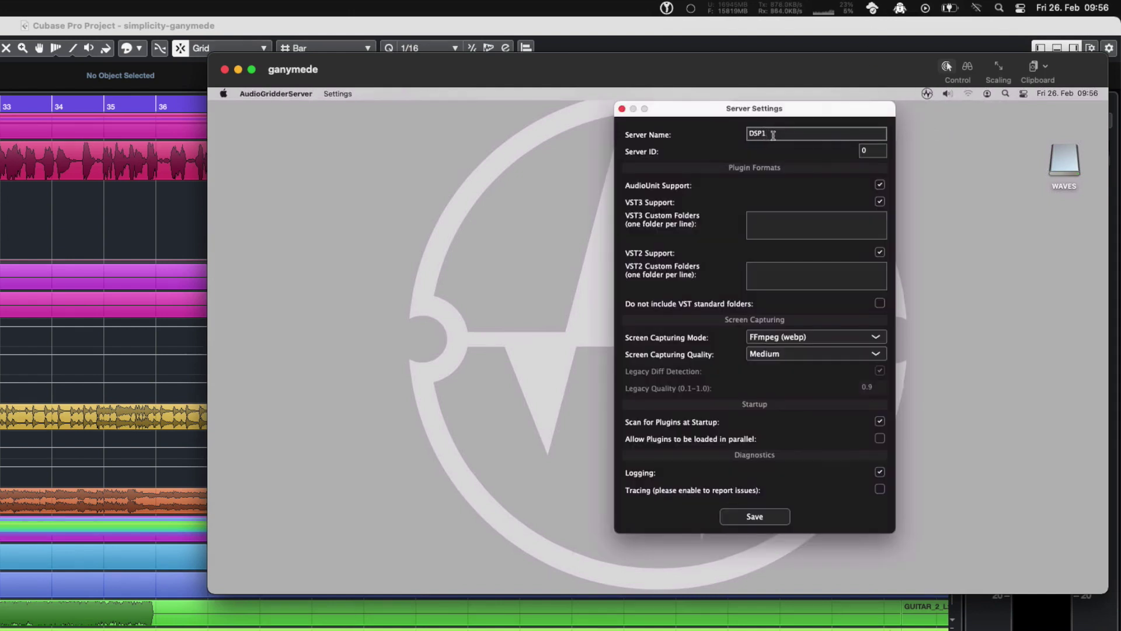
click(623, 110)
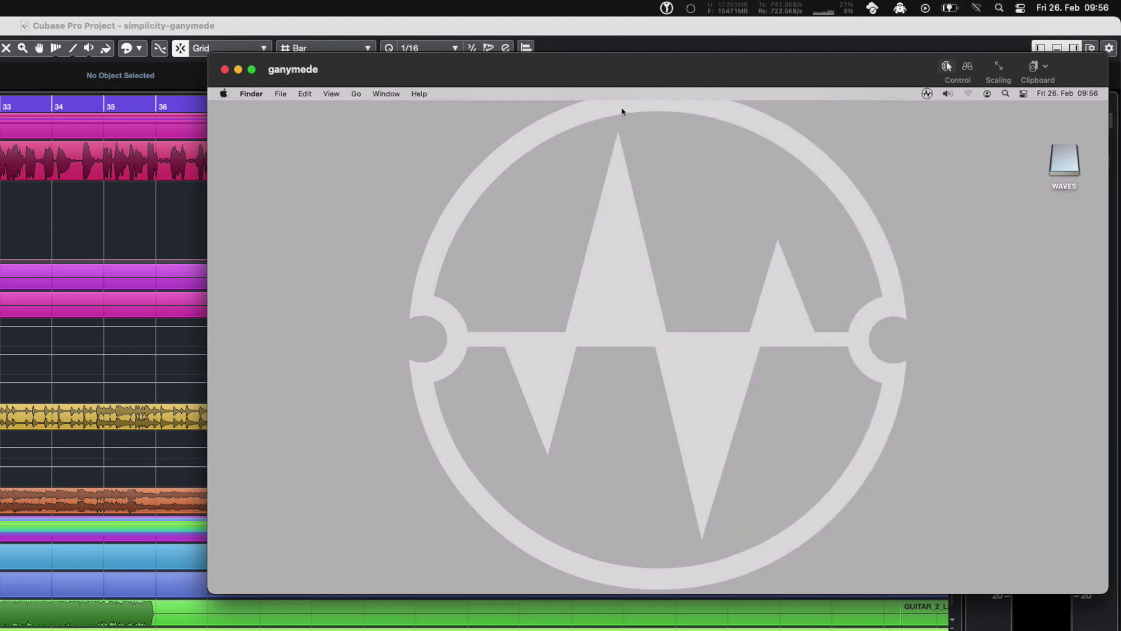
click(927, 95)
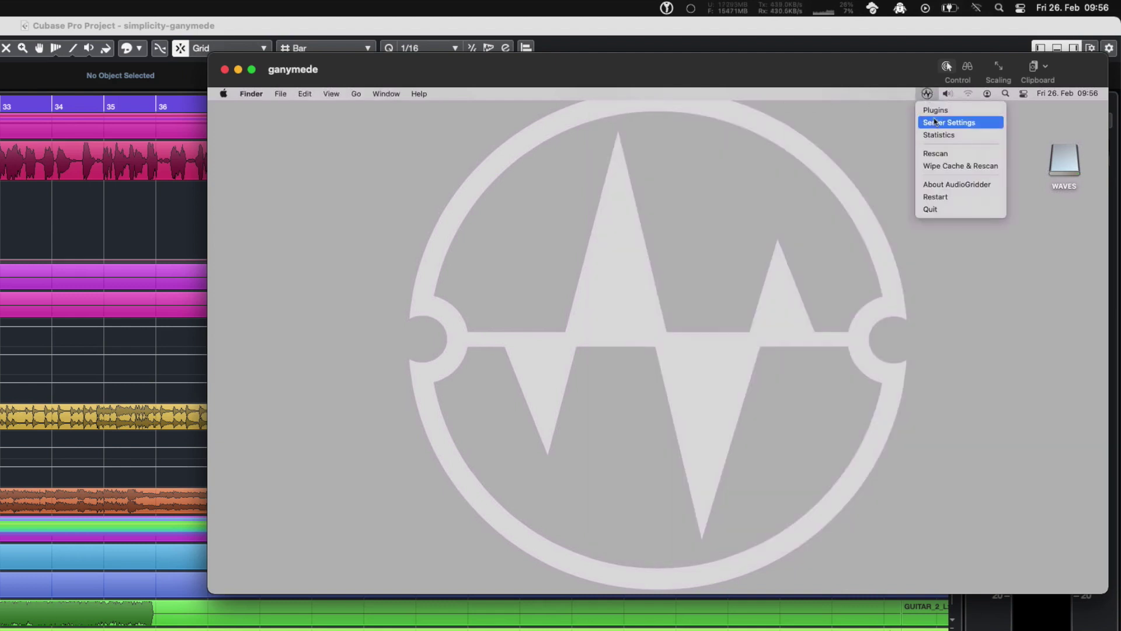
click(935, 111)
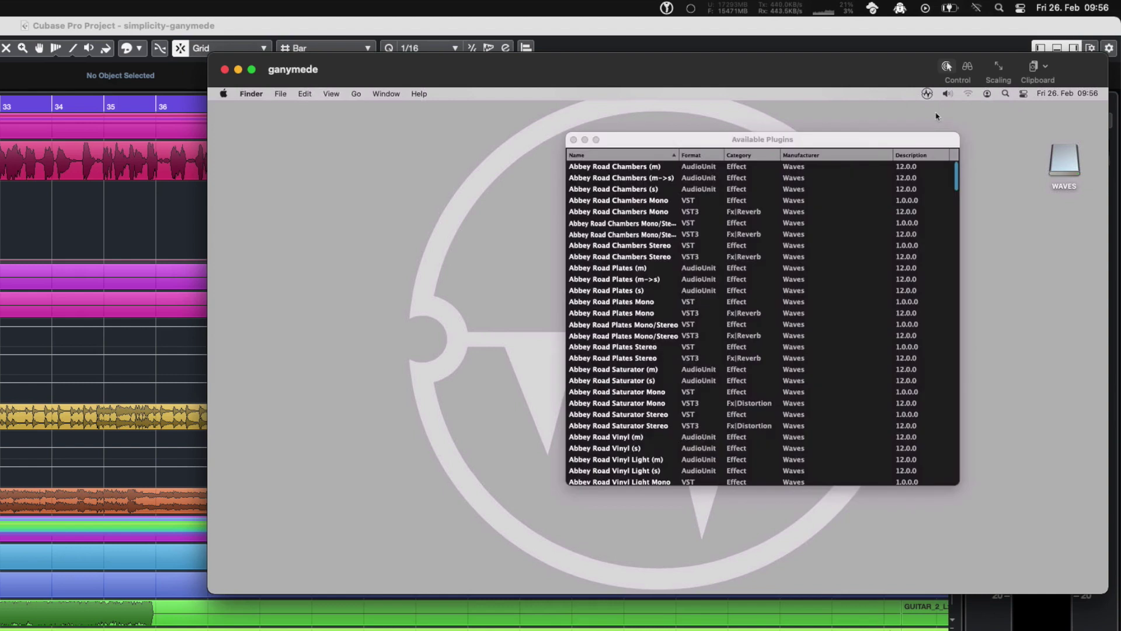
scroll(734, 192, down, 5)
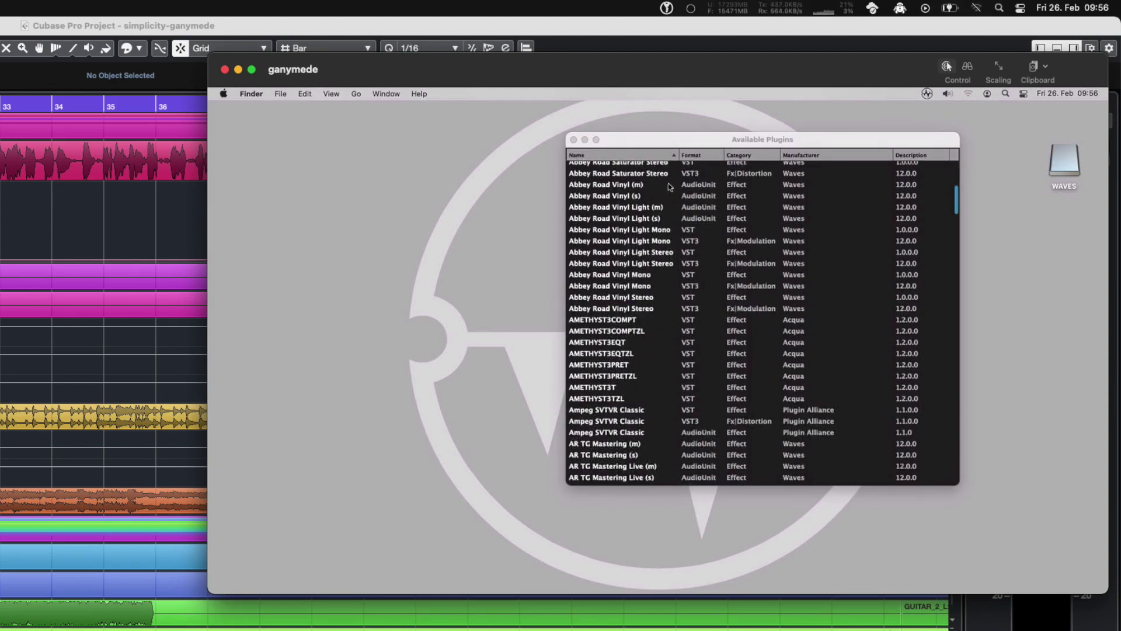
click(573, 140)
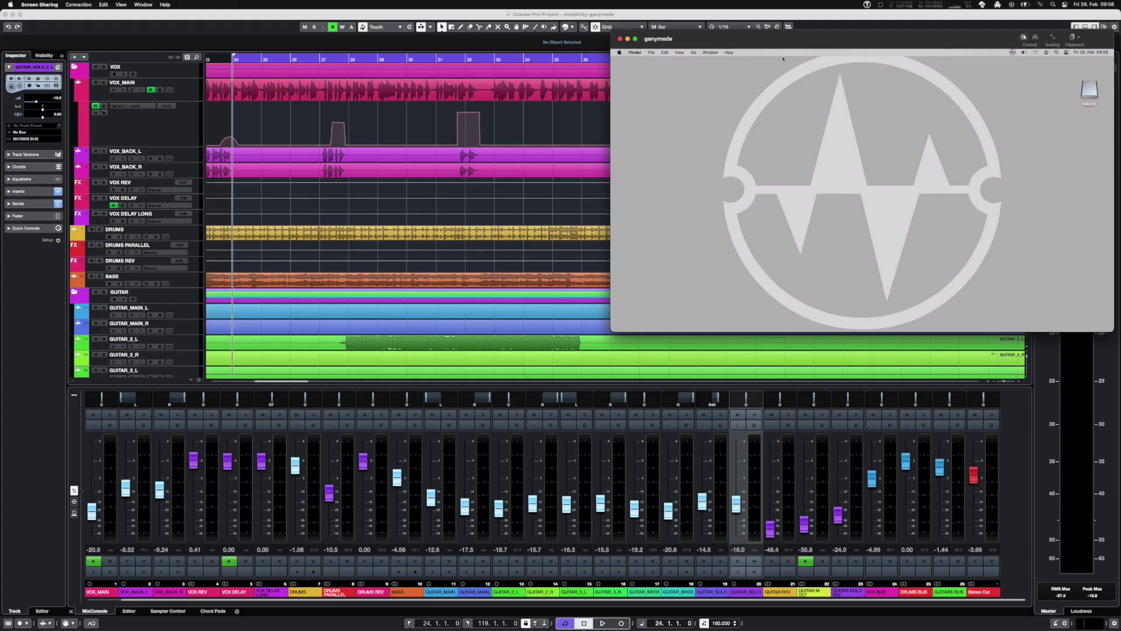
- Start playback and load bx_console SSL 4000 G from VOX DELAY's AudioGridder insert
click(666, 18)
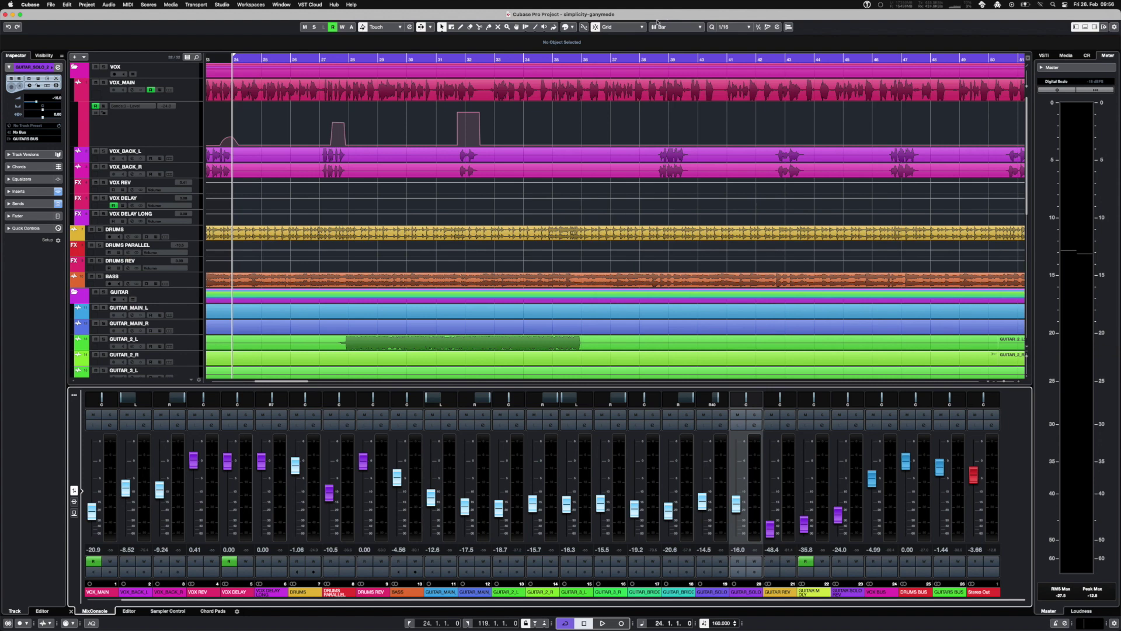
key(space)
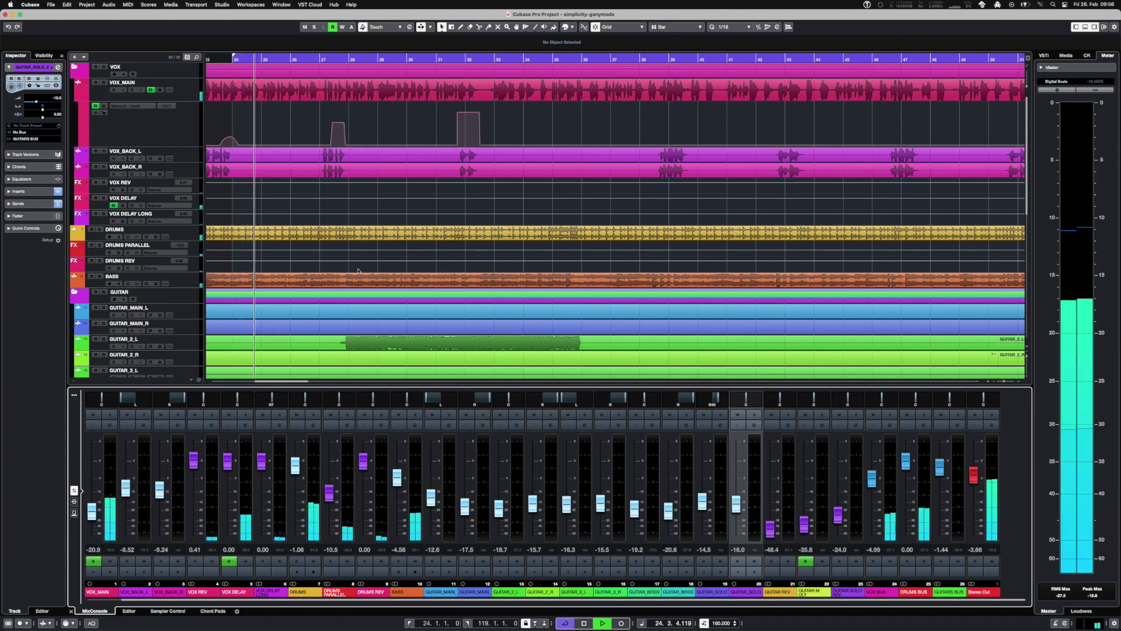
click(74, 502)
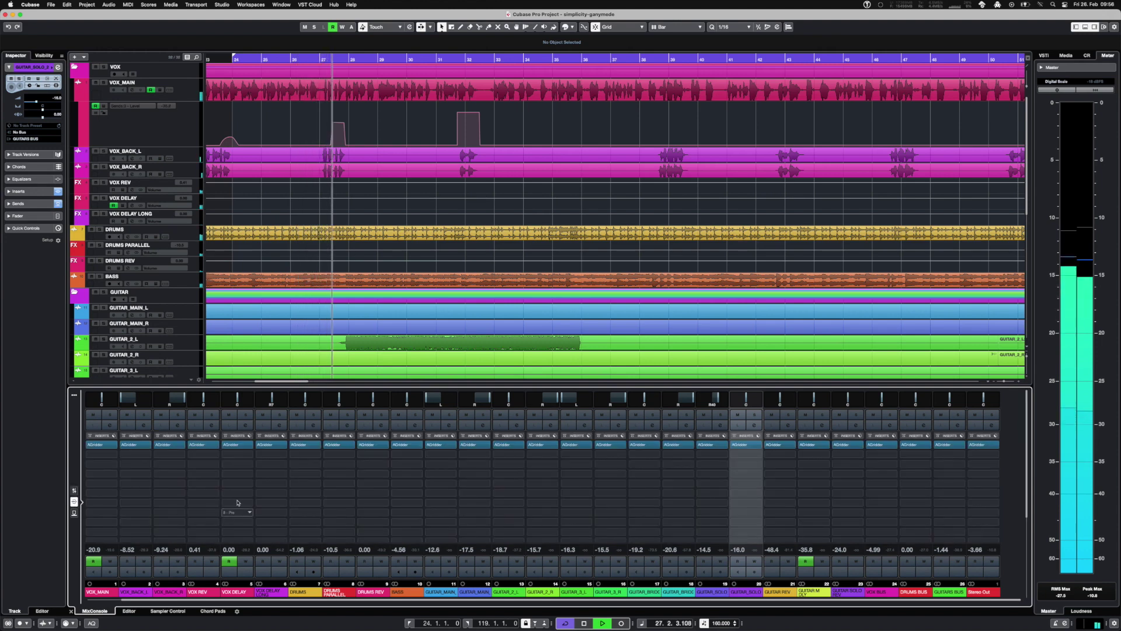
click(233, 447)
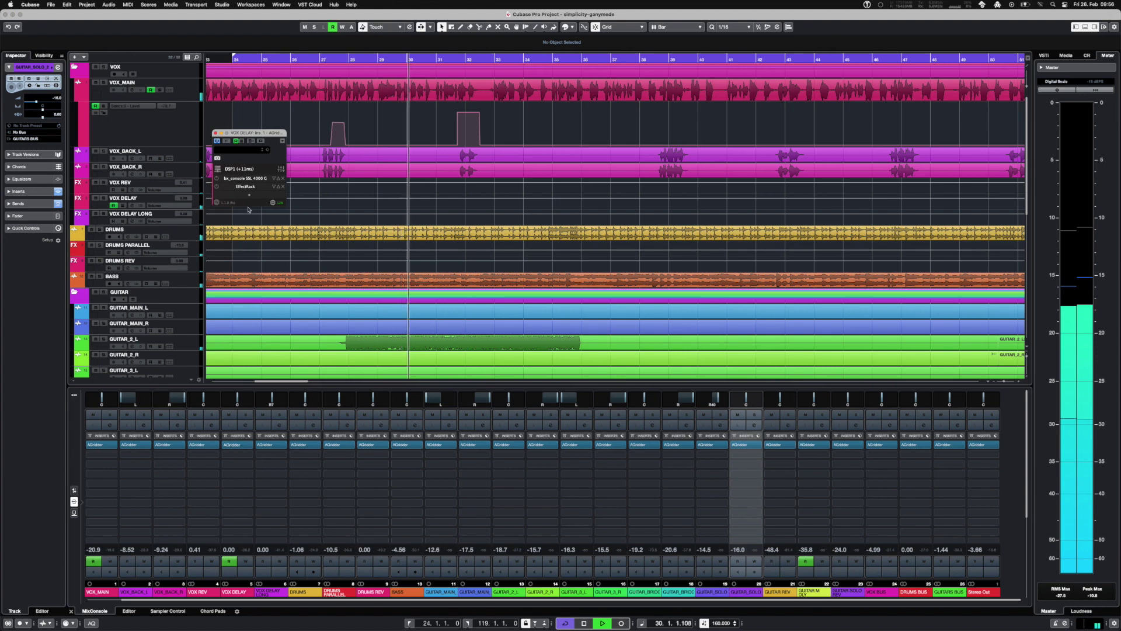
click(242, 179)
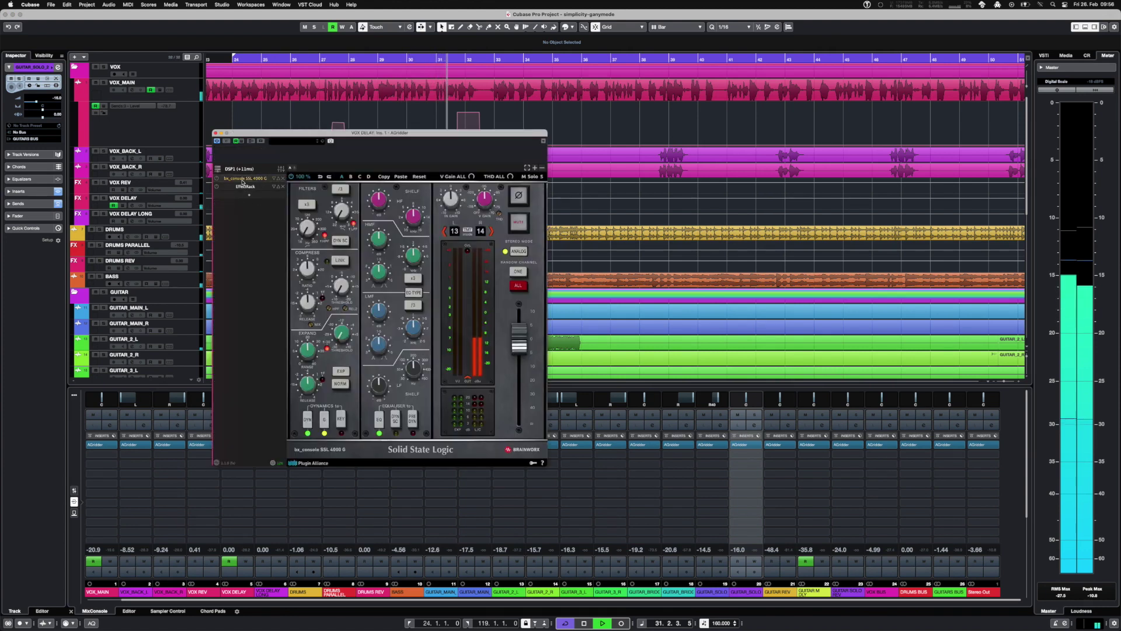
- Nudge the SSL output, enable Decapitator's Punish in the EffectRack, and open GUITARS BUS's AGridder insert
drag(517, 340, 517, 341)
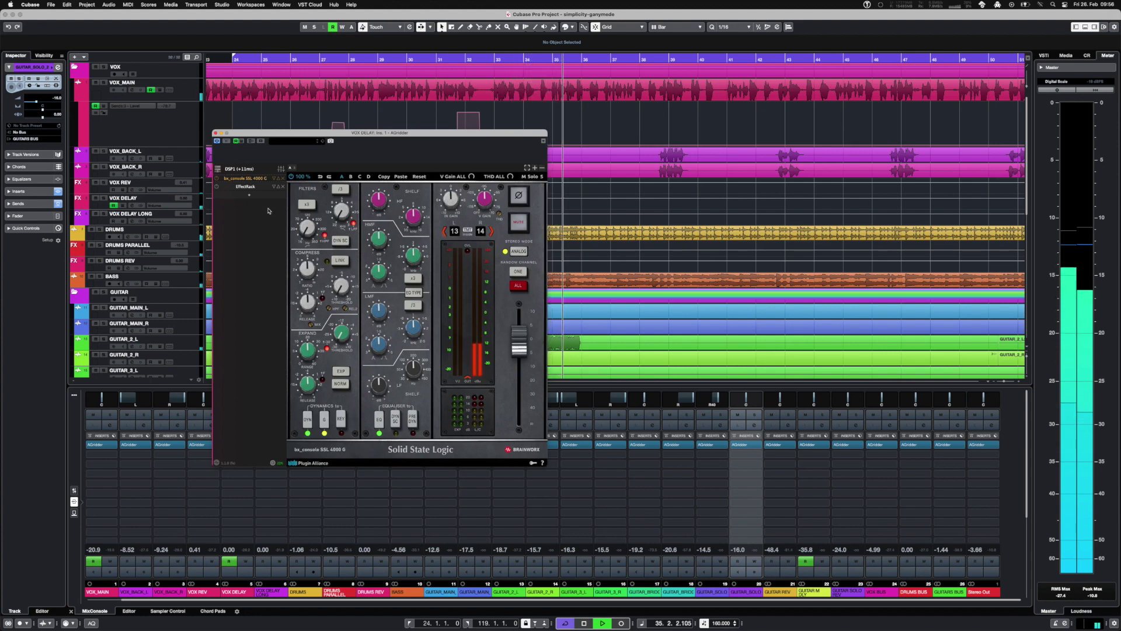
click(251, 187)
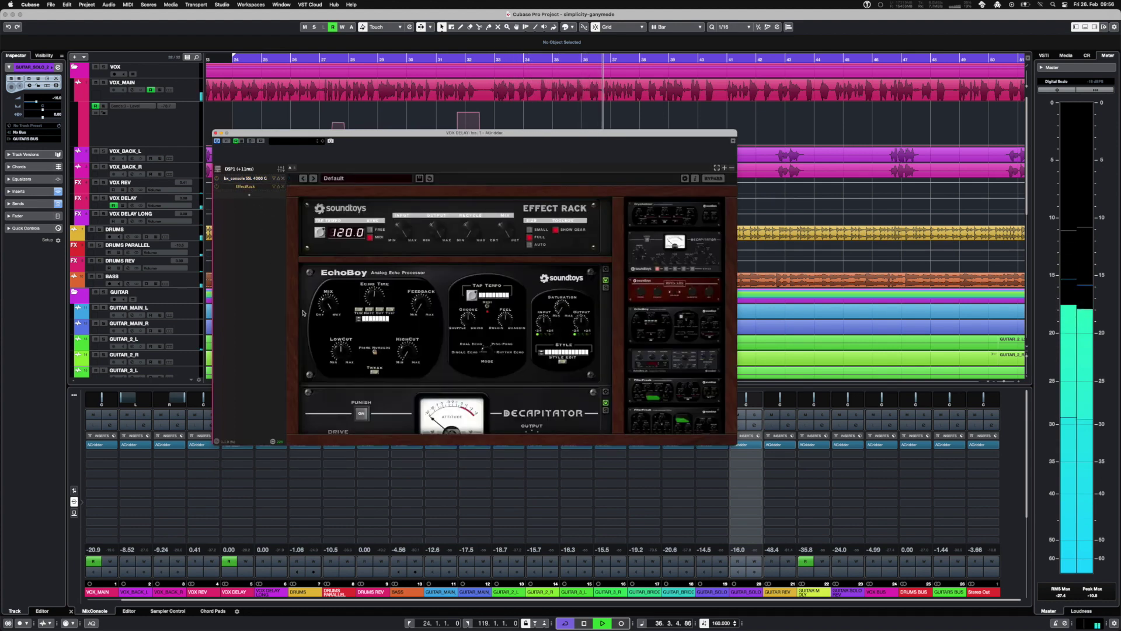
click(362, 415)
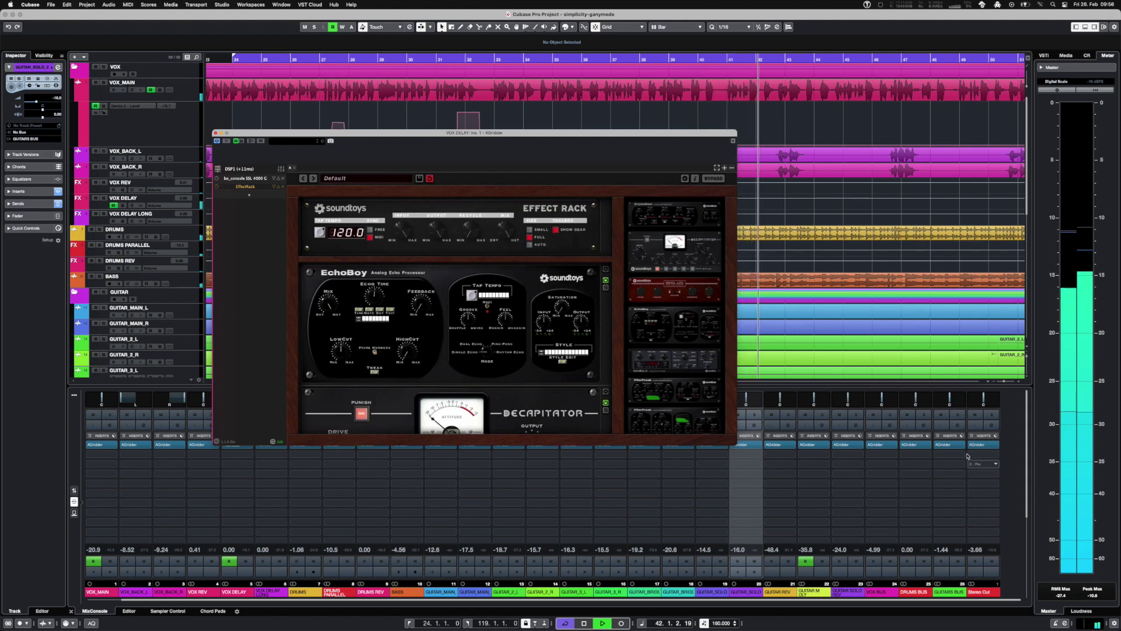
click(945, 445)
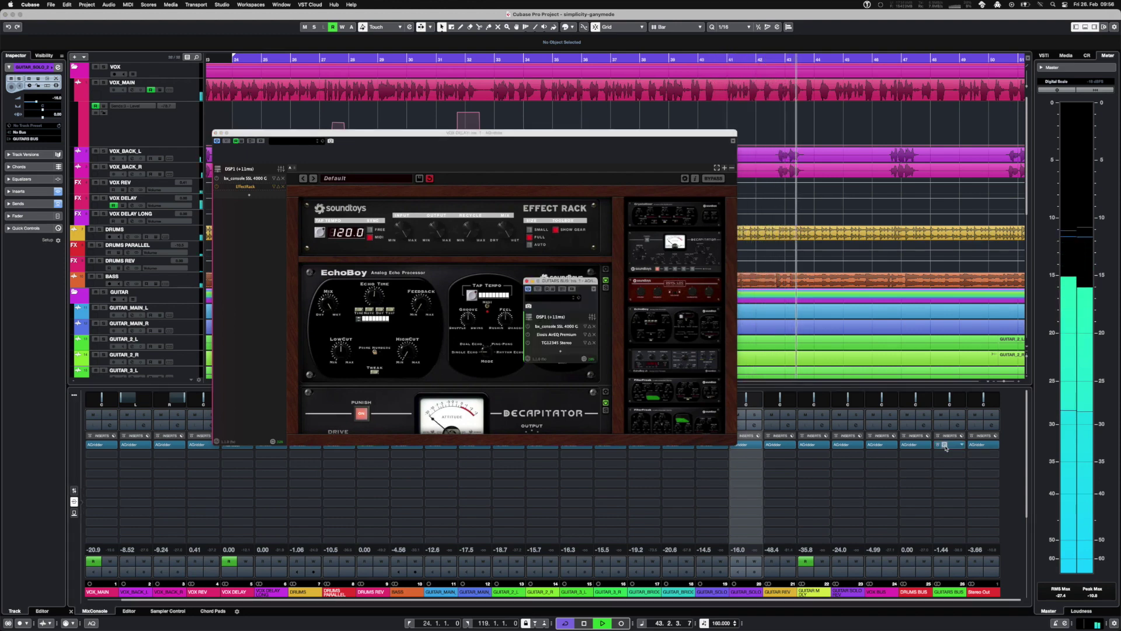
- Move the GUITARS BUS AudioGridder window to the upper left, leaving DSP1 server options unchanged
drag(554, 282, 273, 128)
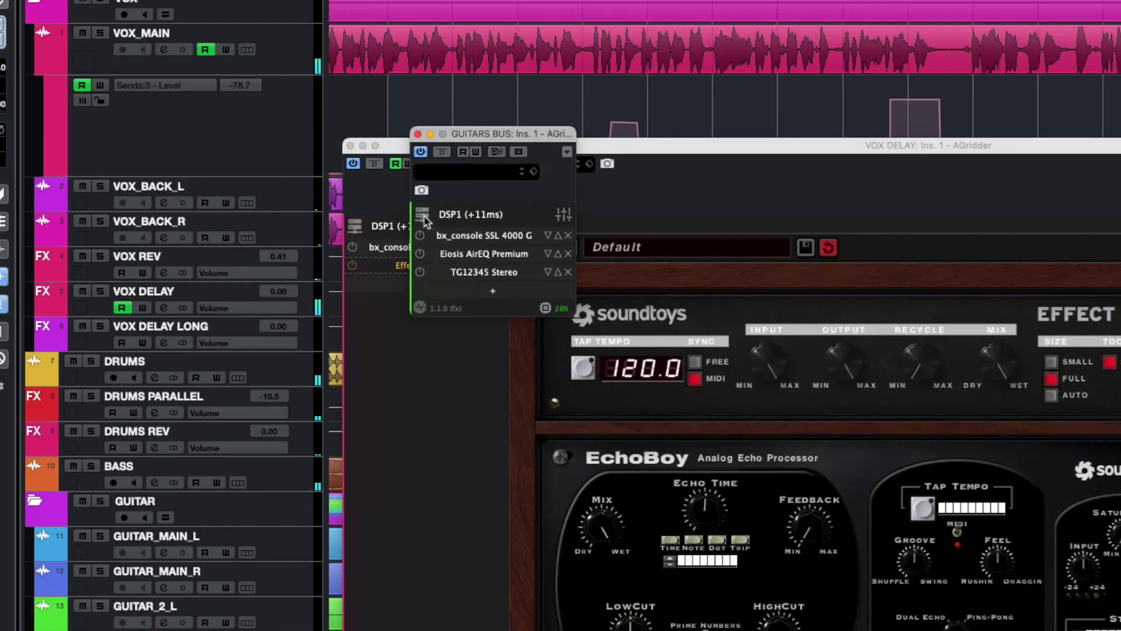
click(422, 216)
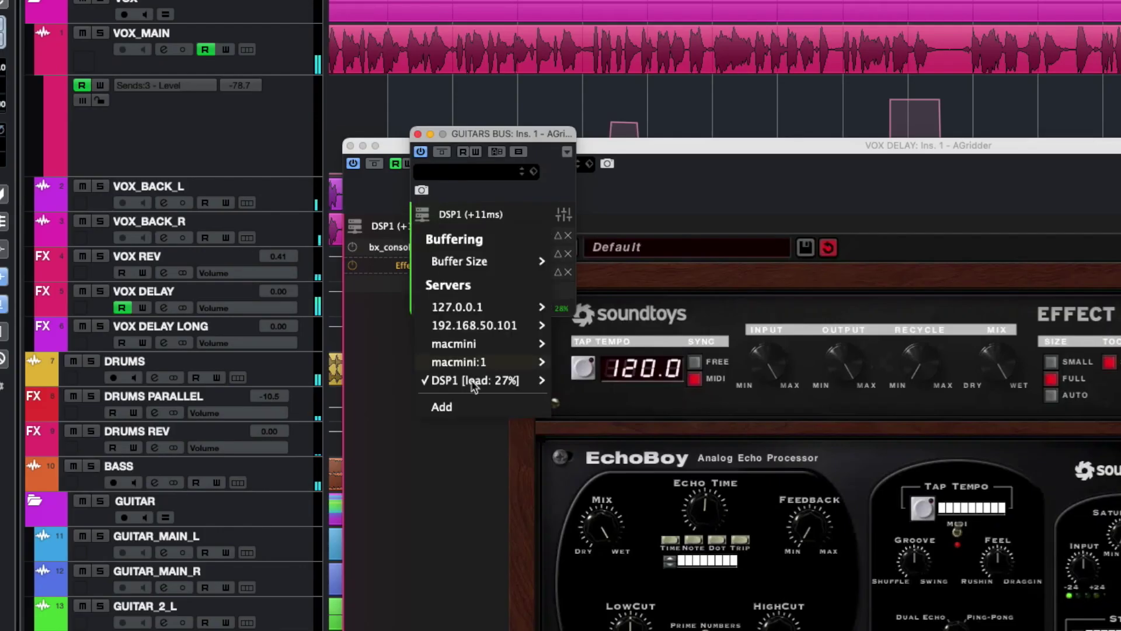
mouse_move(474, 387)
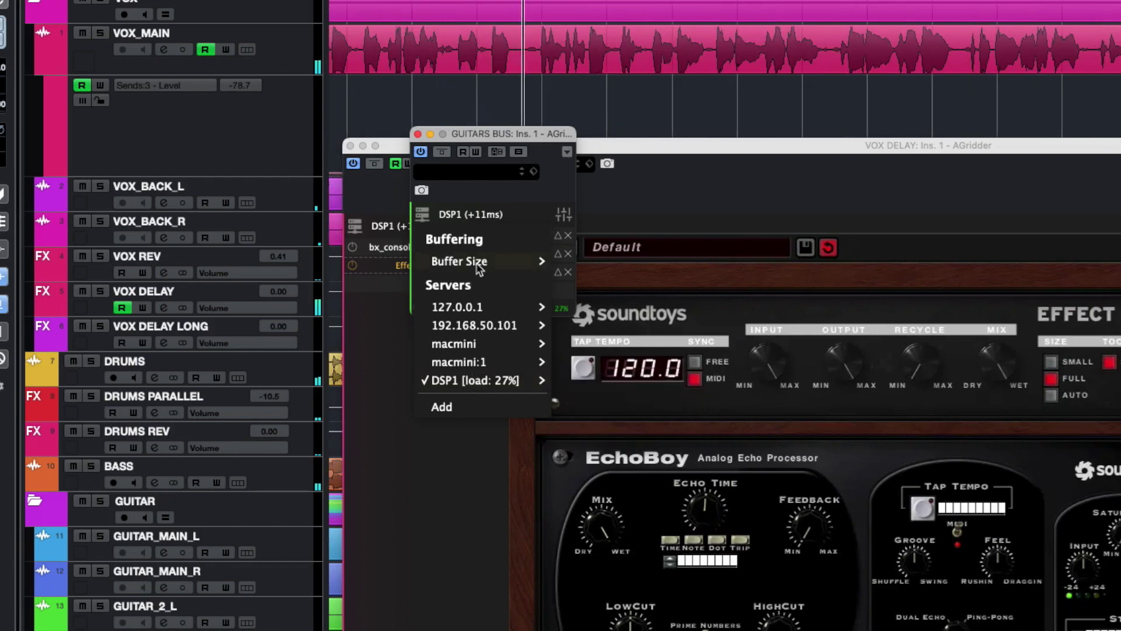
key(Escape)
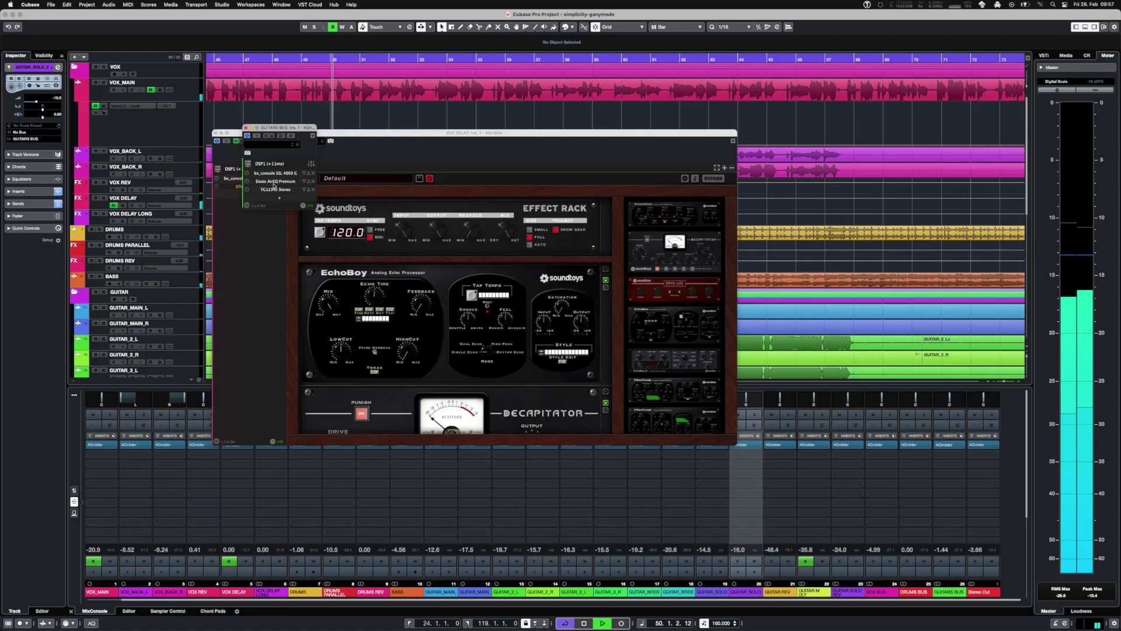
- Set GUITARS BUS AirEQ Premium Strength to 101.4%, then close both AudioGridder windows
click(275, 182)
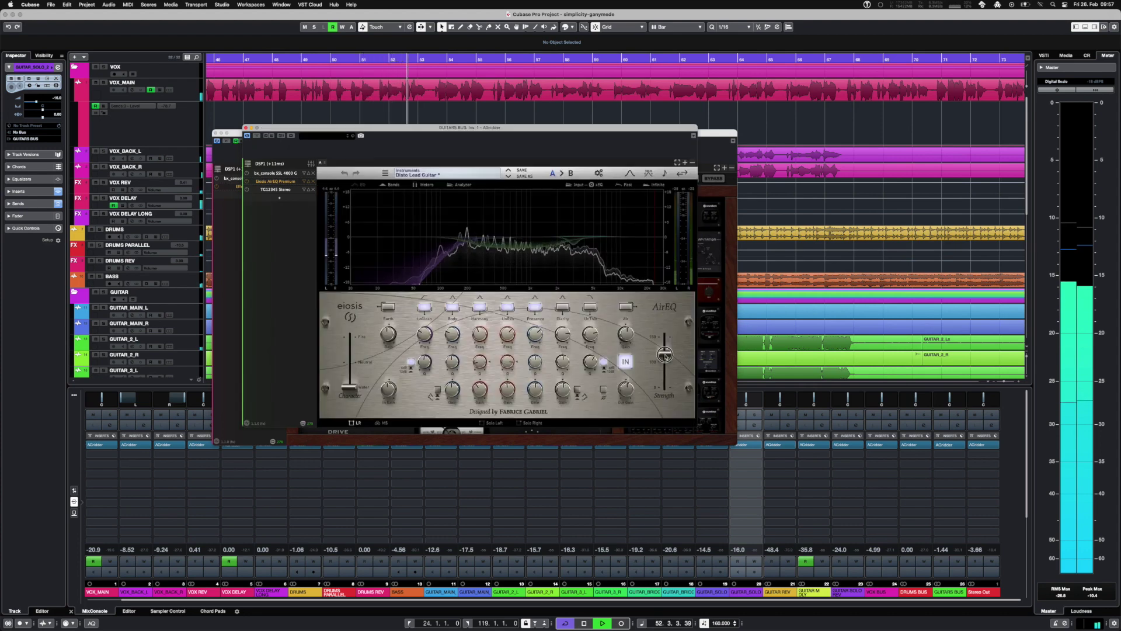
drag(662, 352, 664, 361)
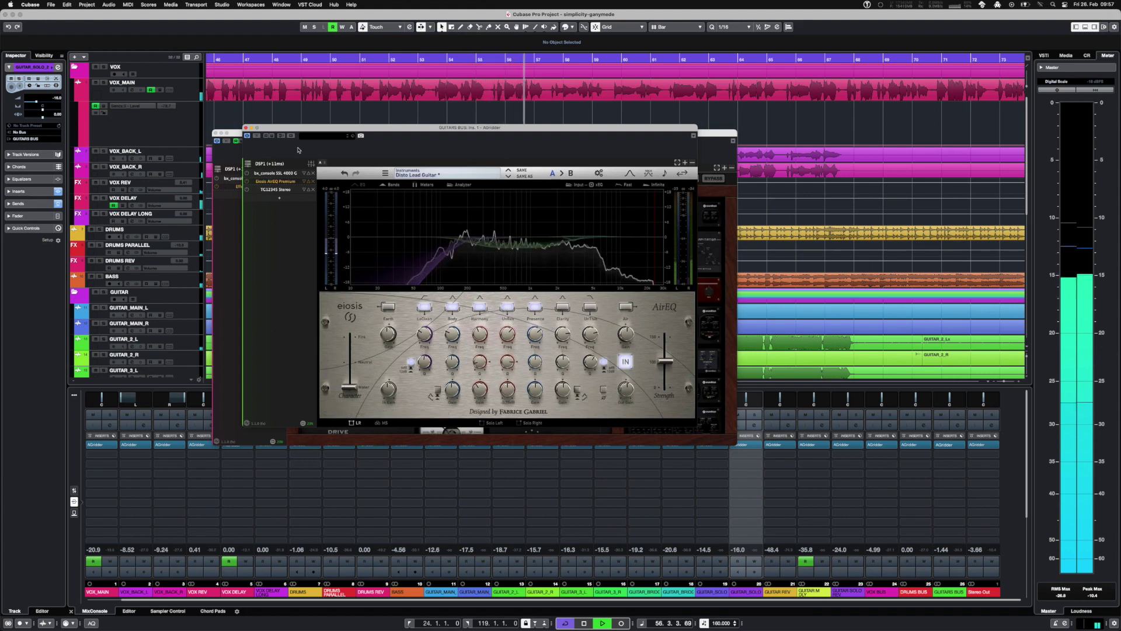
click(245, 127)
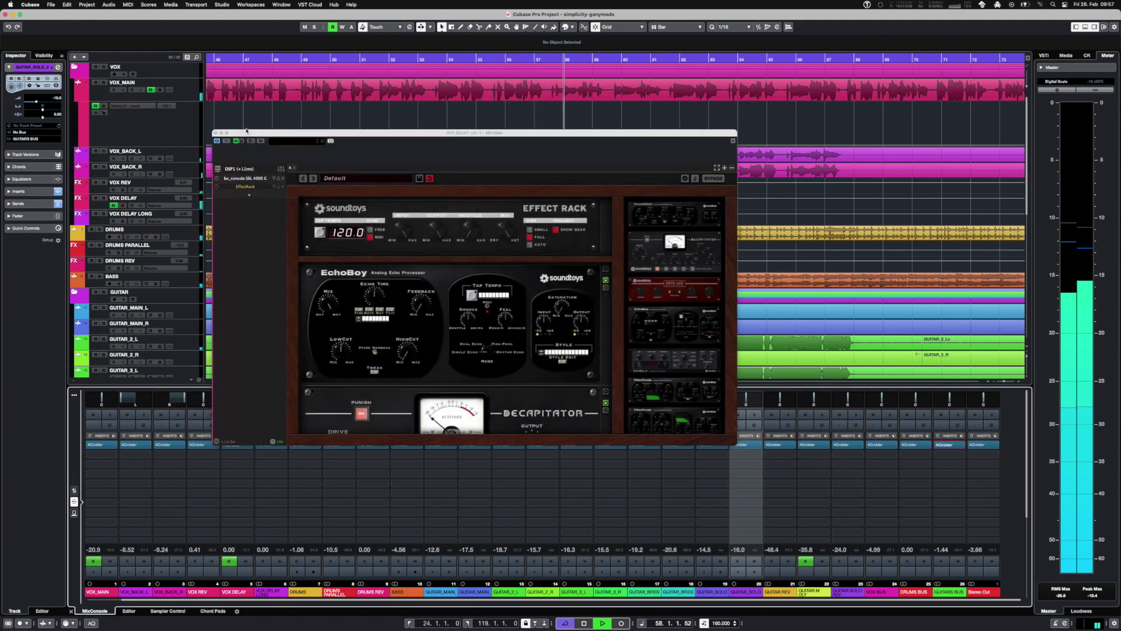
click(215, 133)
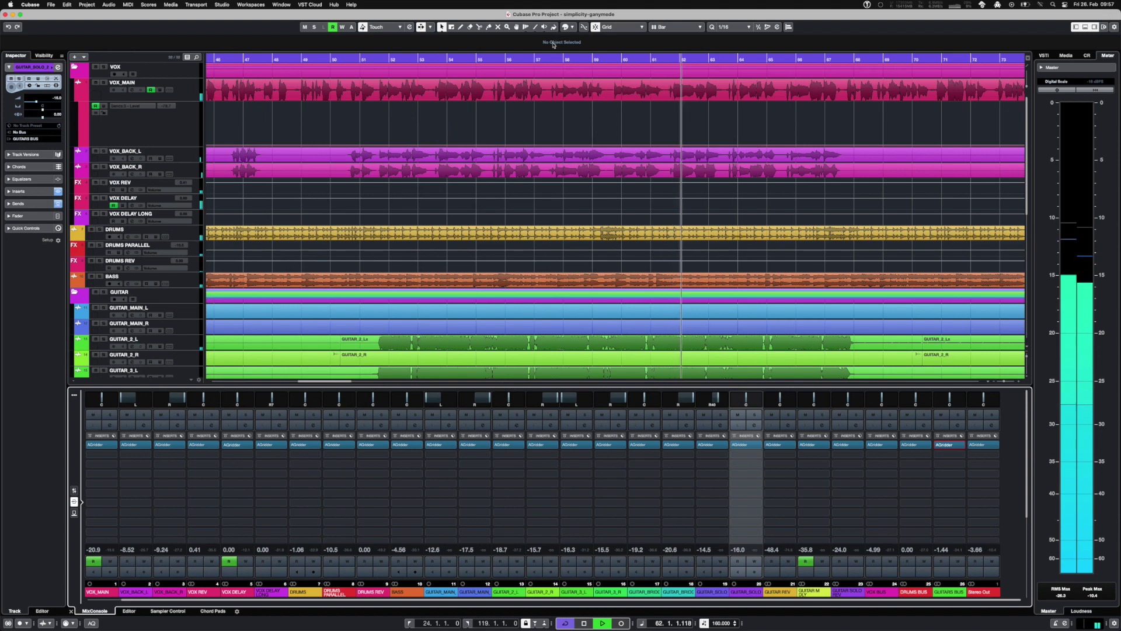
- Snap Cubase to the left half and open the Stereo Out AudioGridder window at upper left
key(ctrl+alt+Left)
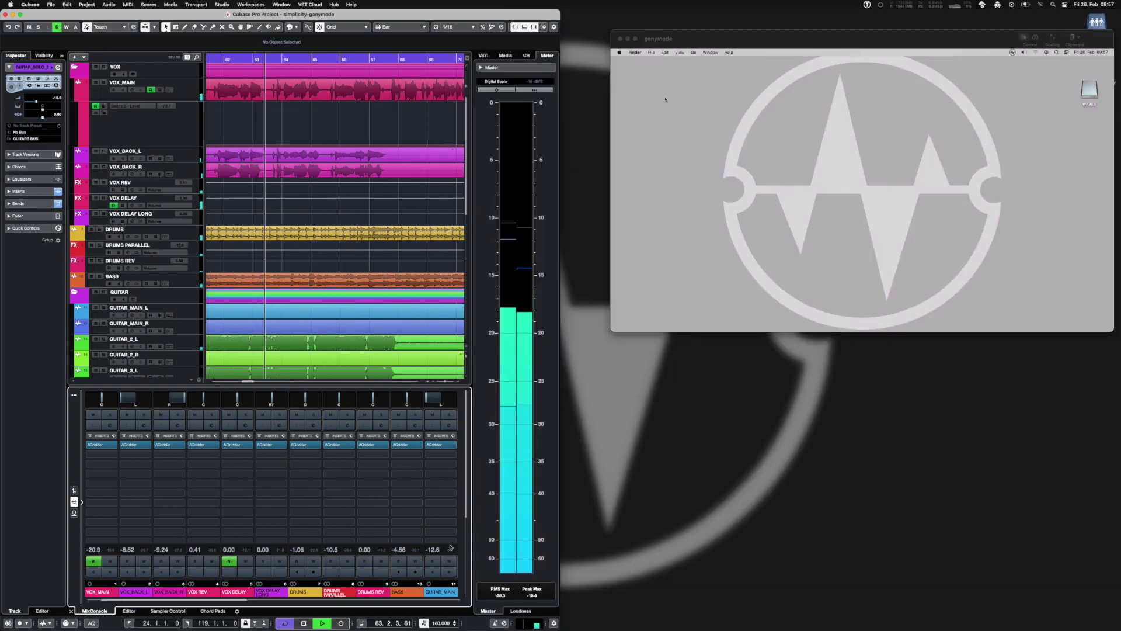
drag(257, 600, 464, 601)
click(441, 444)
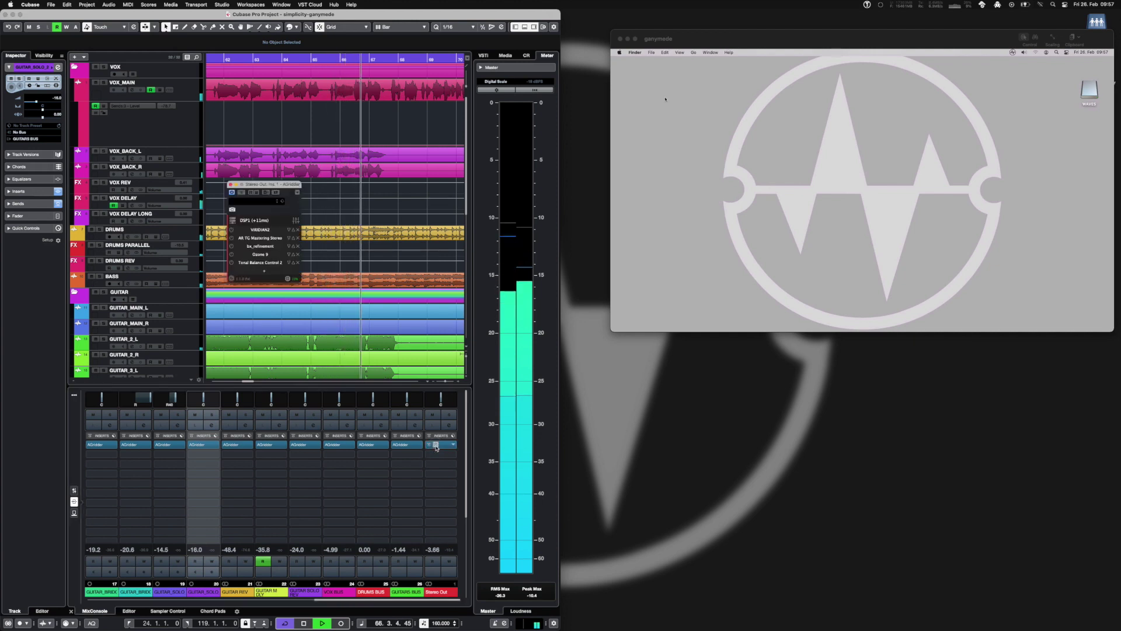
drag(263, 184, 97, 135)
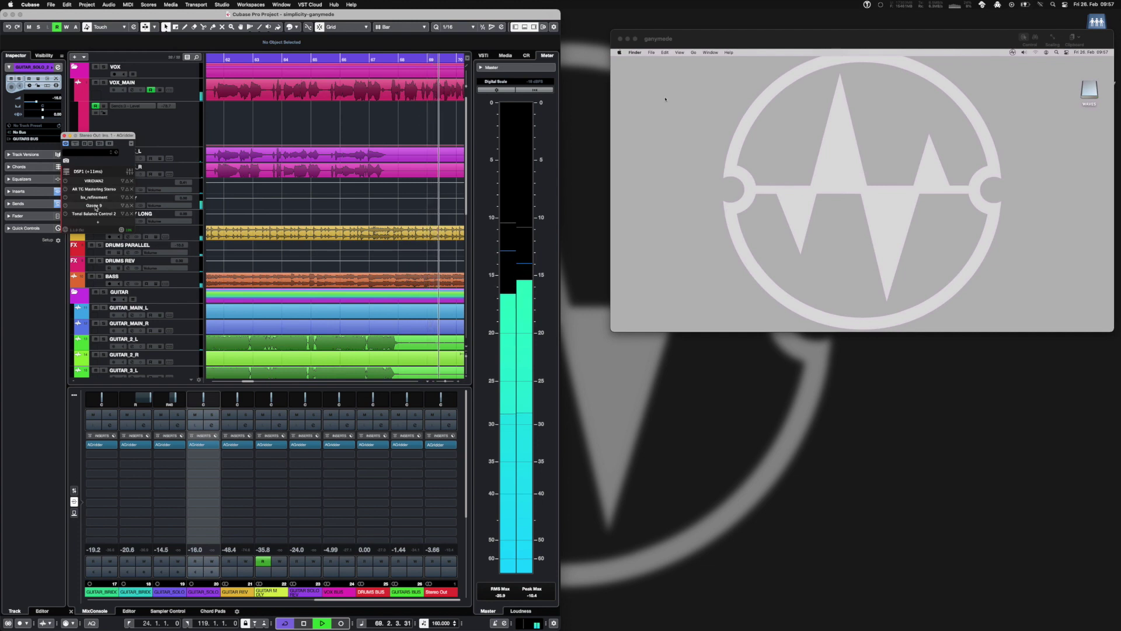
- Lower Ozone 9's bell band near 540 Hz, check Tonal Balance Control 2, then return to Ozone
click(96, 207)
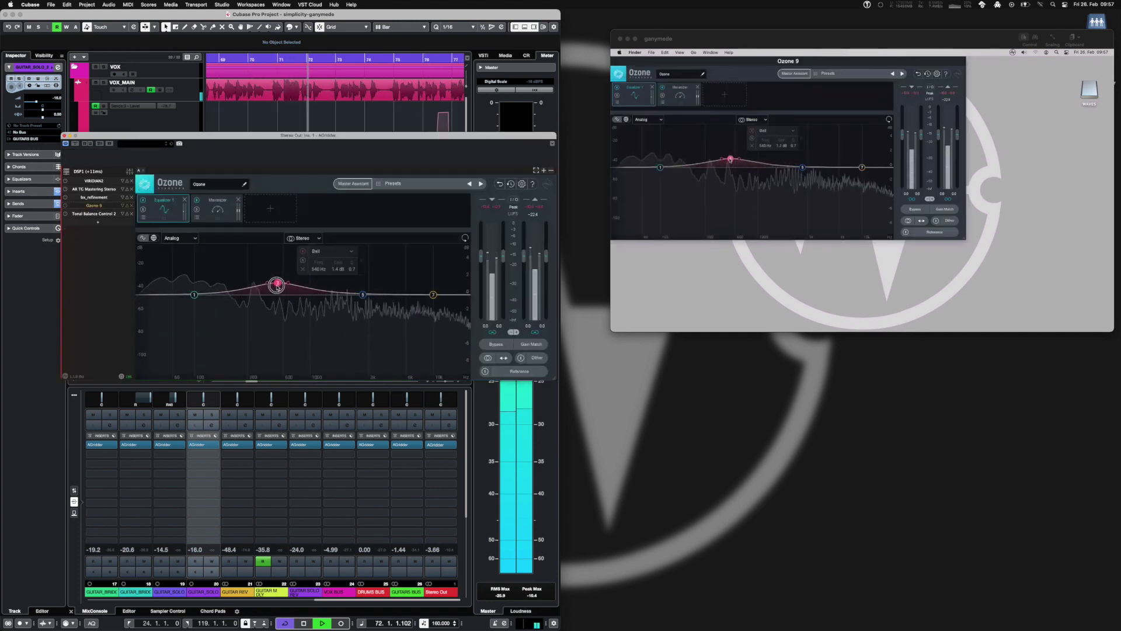
drag(277, 283, 279, 282)
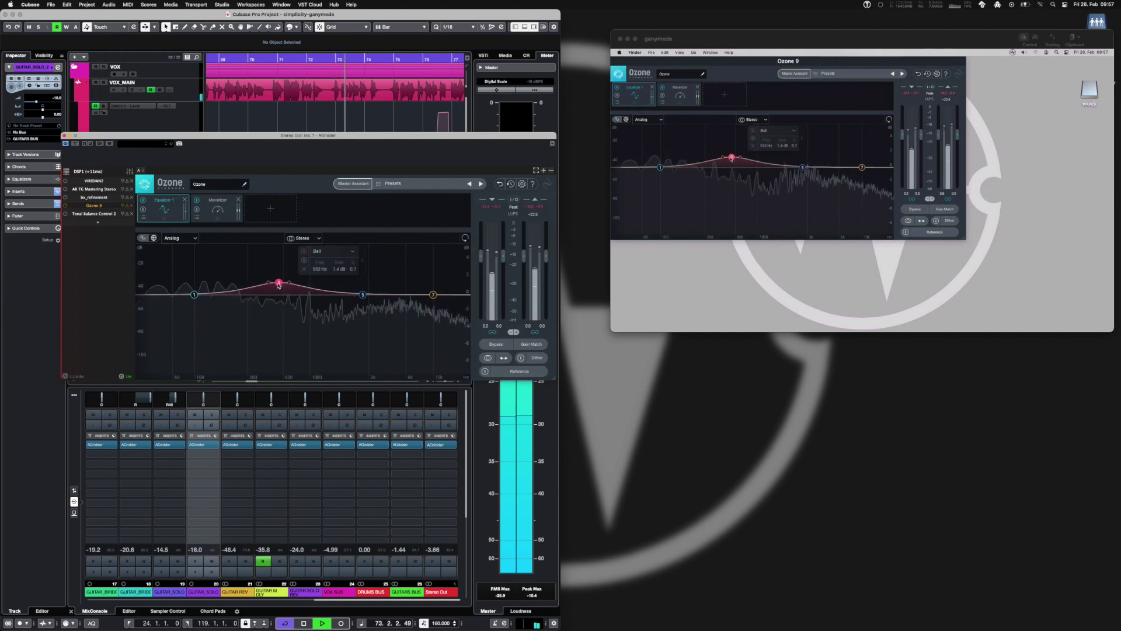
click(93, 214)
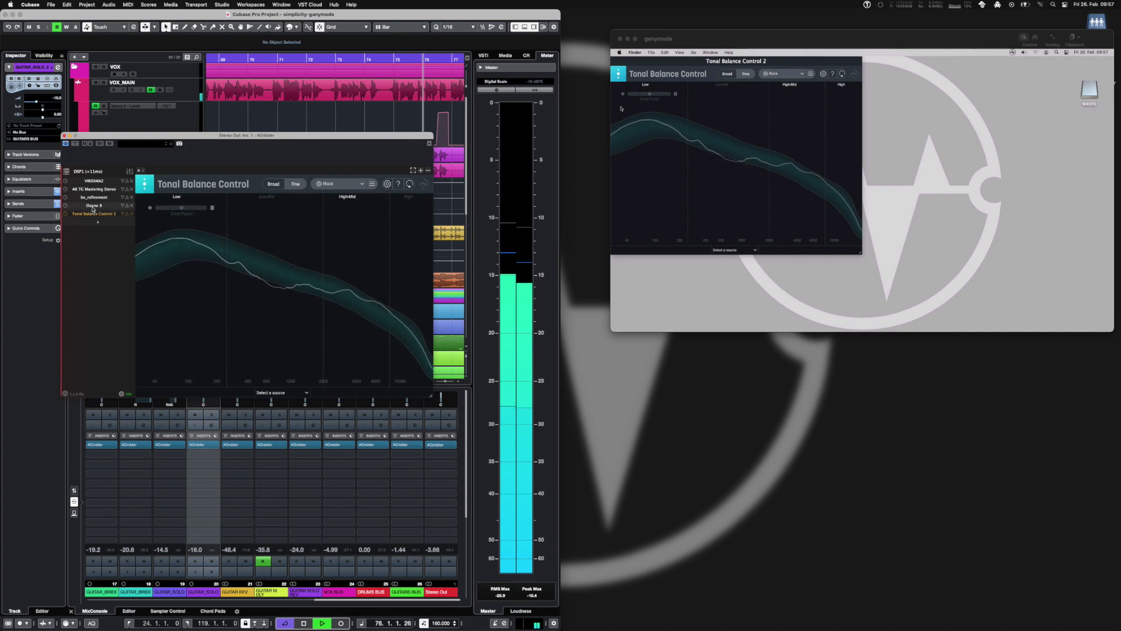
click(92, 206)
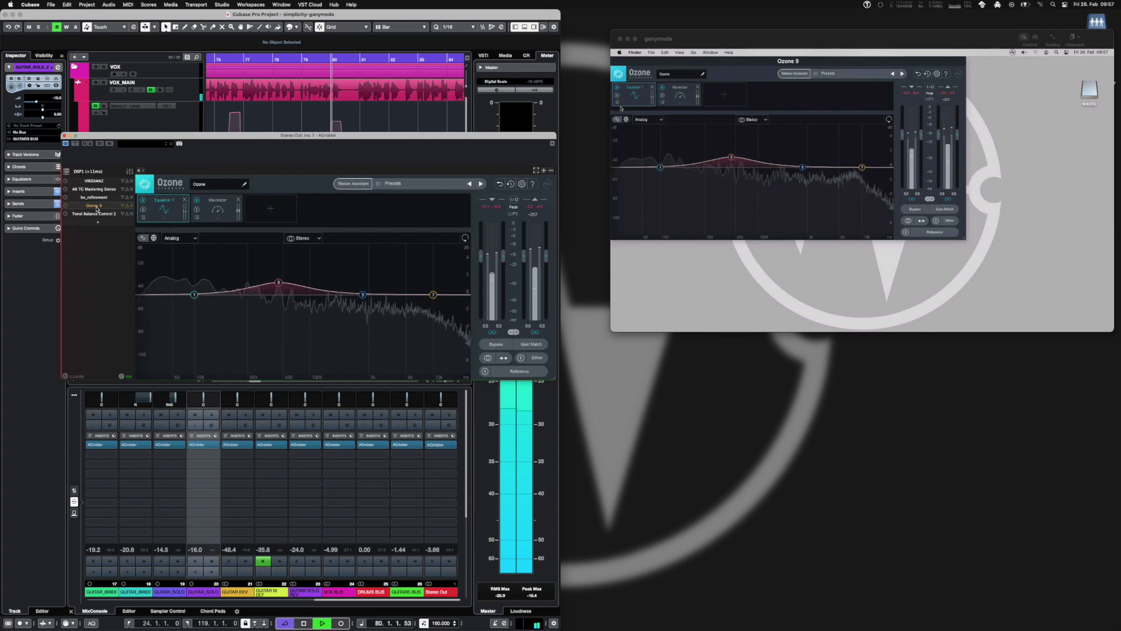
click(1013, 54)
- Review AudioGridder Server's CPU, worker and plugin statistics, then close the ganymede Screen Sharing window
click(1012, 53)
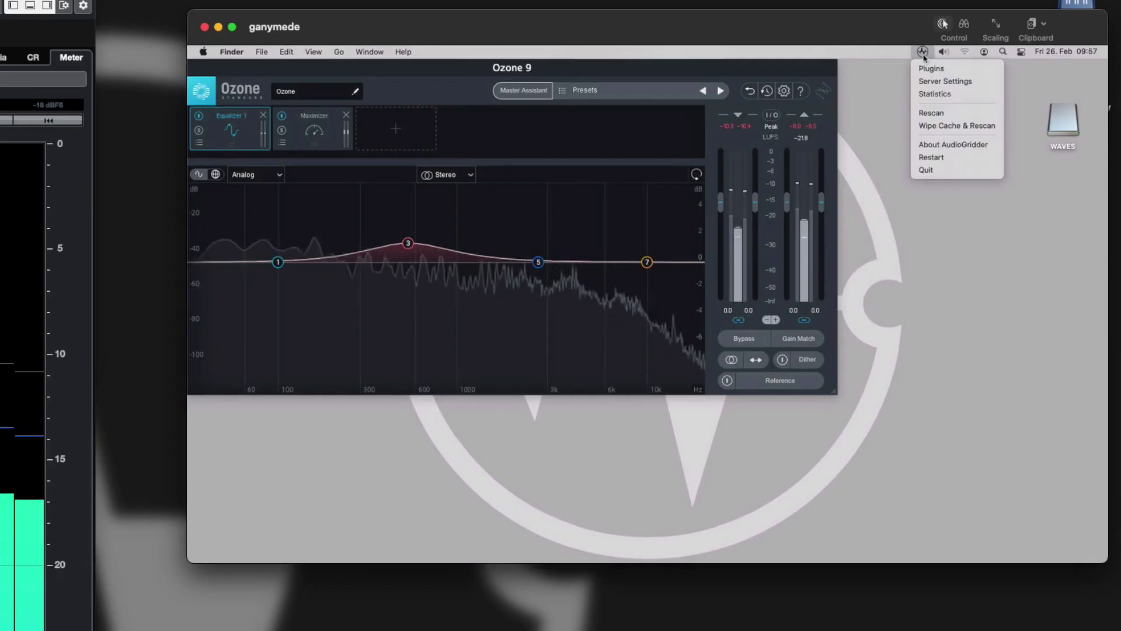
click(935, 94)
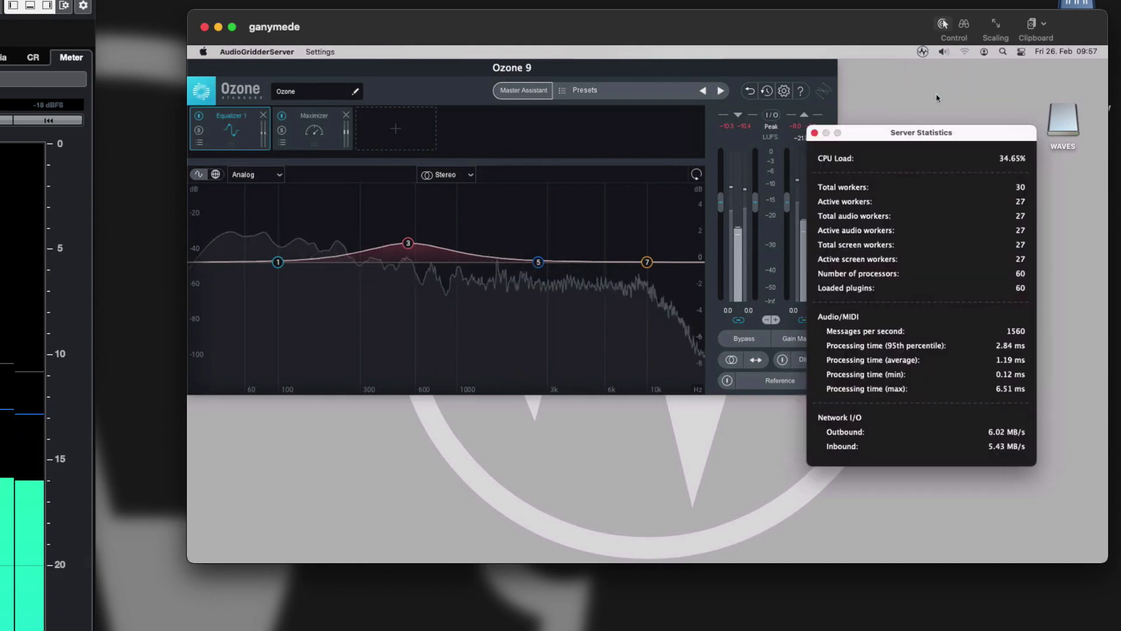
drag(881, 140, 932, 181)
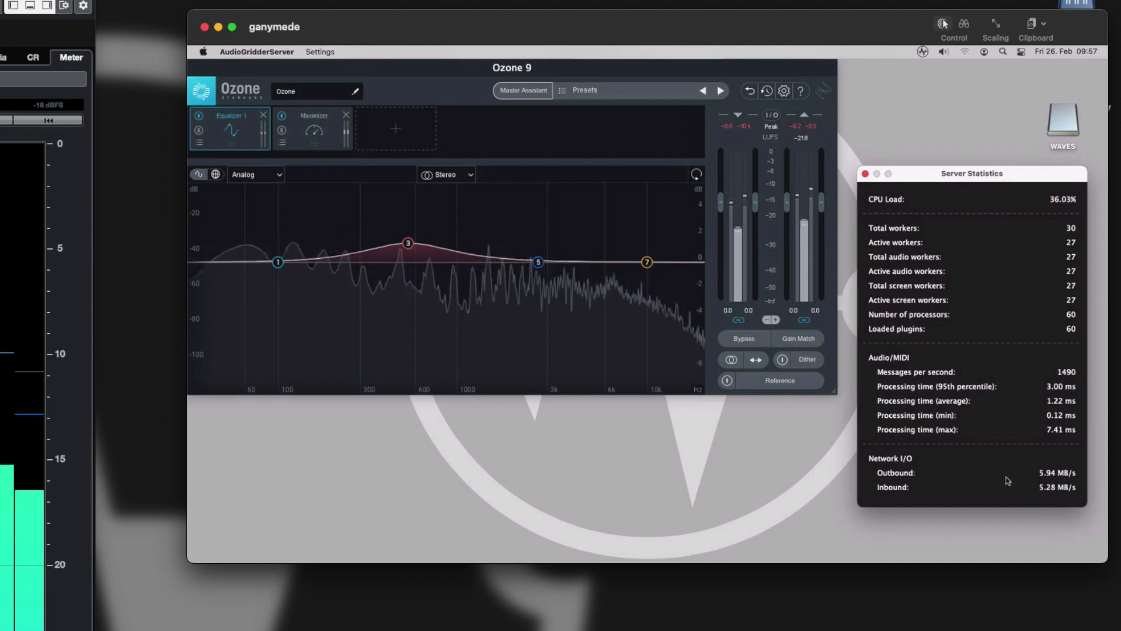
click(184, 462)
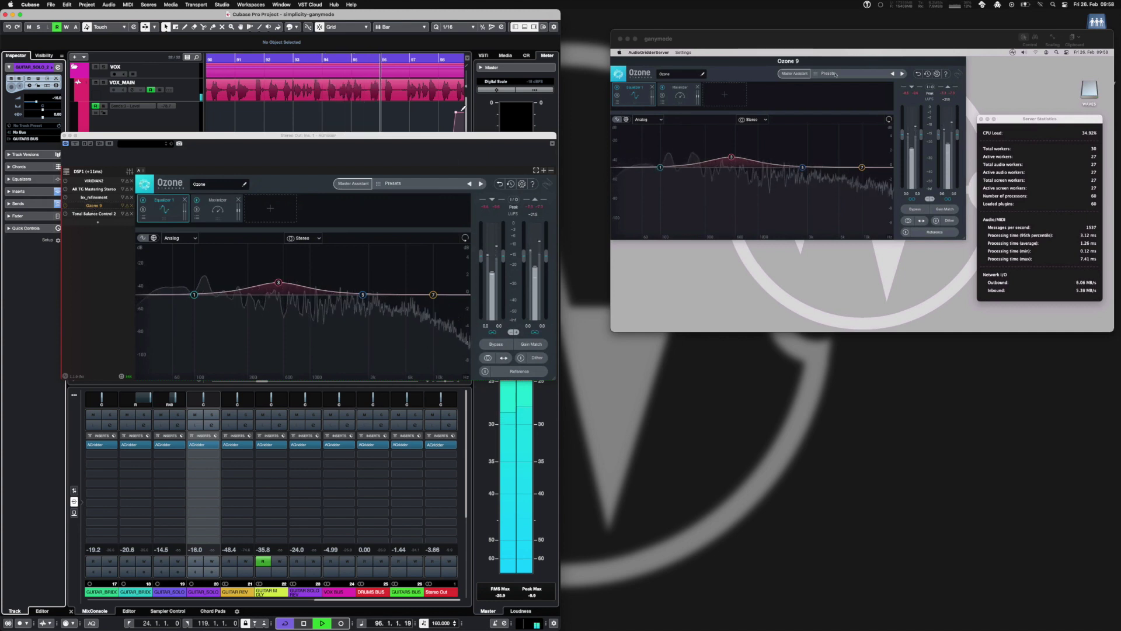
click(620, 39)
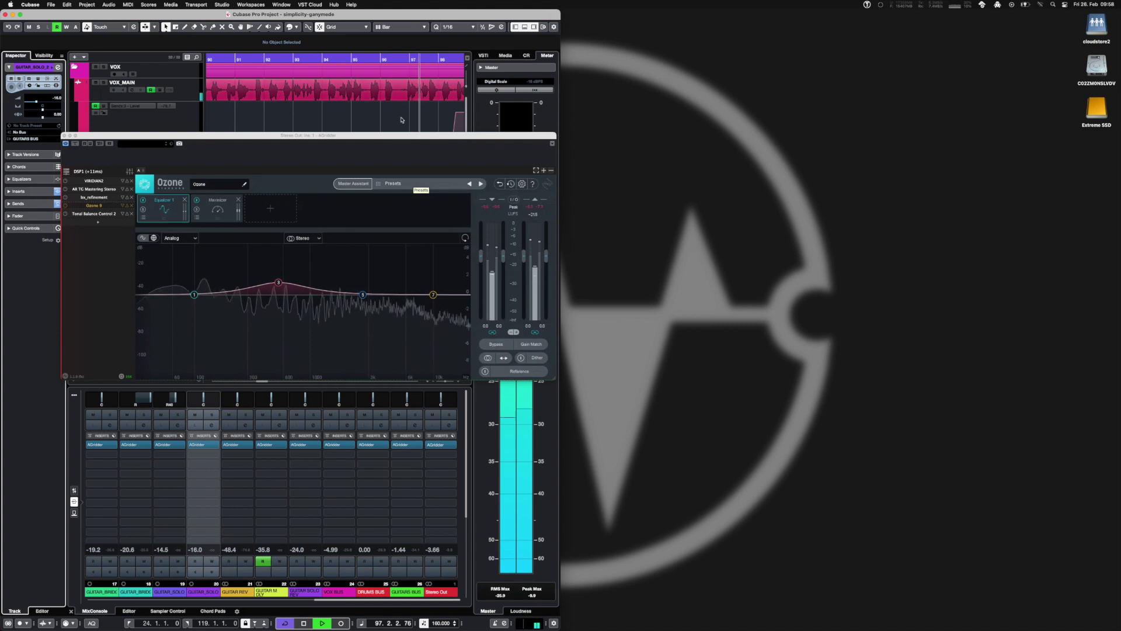
- Maximise Cubase, centre the Ozone window, and show AudioGridder's Plugin Monitor for all channels
double_click(355, 14)
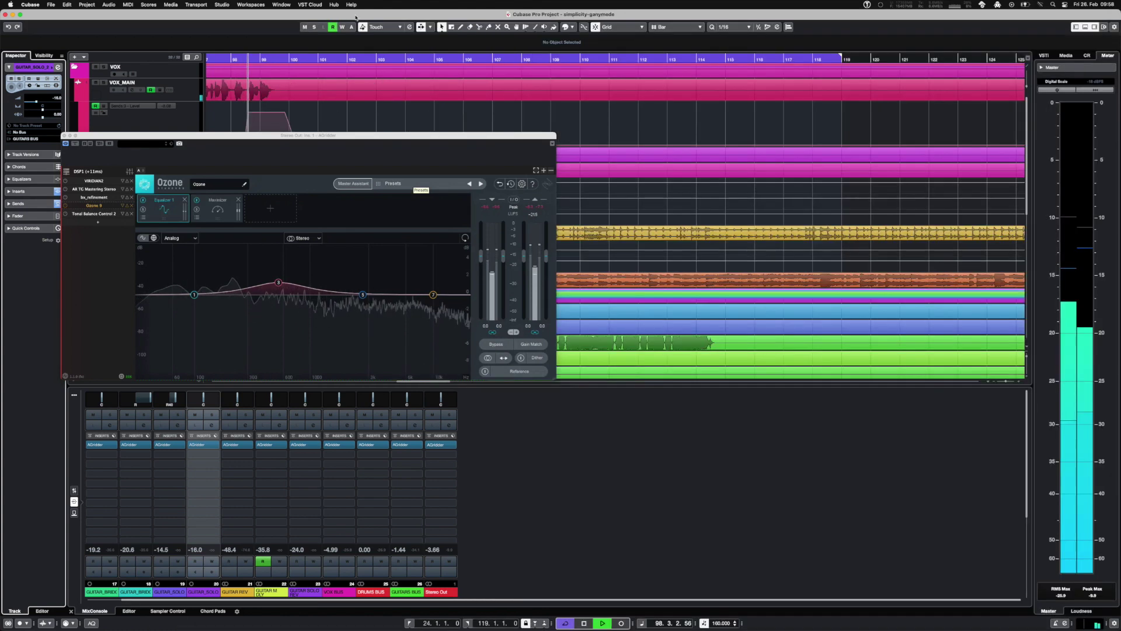
drag(325, 137, 493, 92)
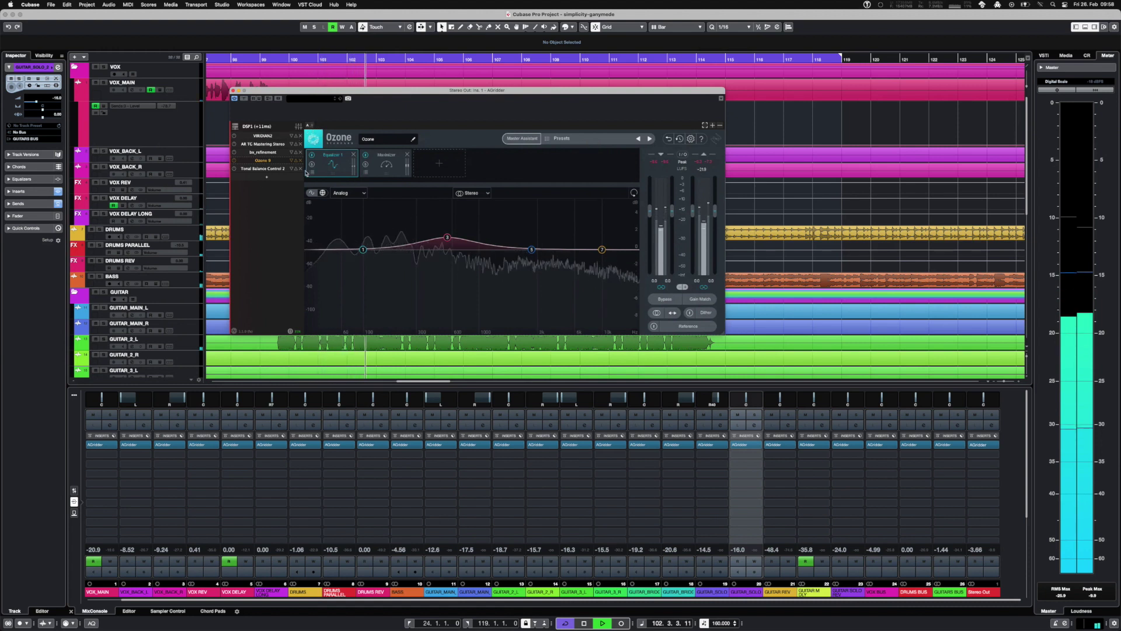
click(298, 126)
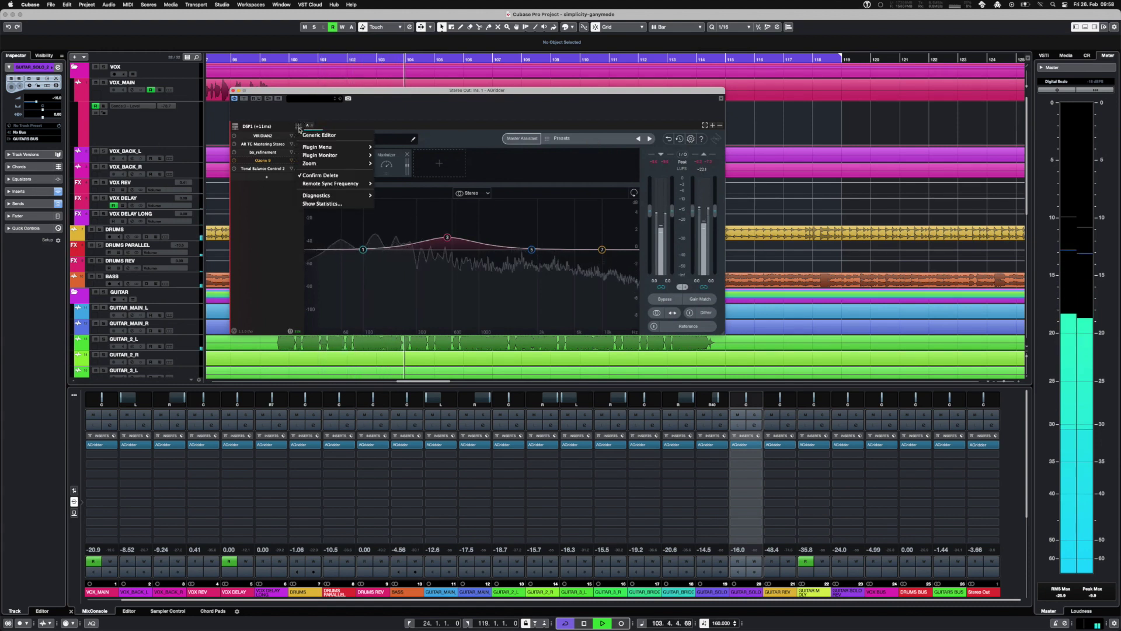
mouse_move(334, 154)
click(391, 156)
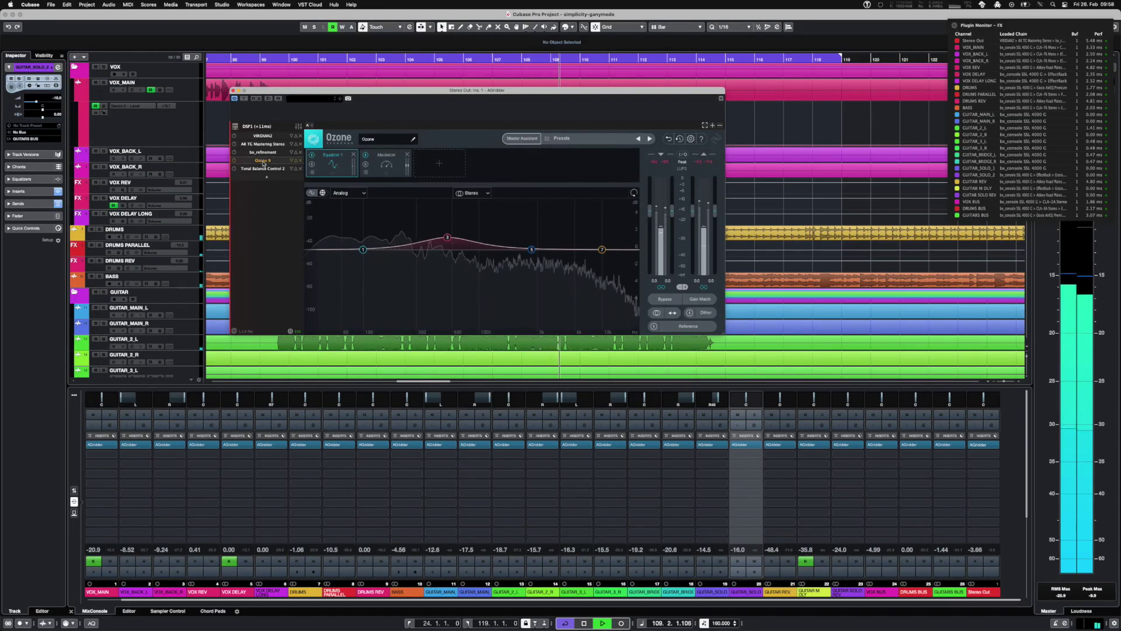
click(261, 161)
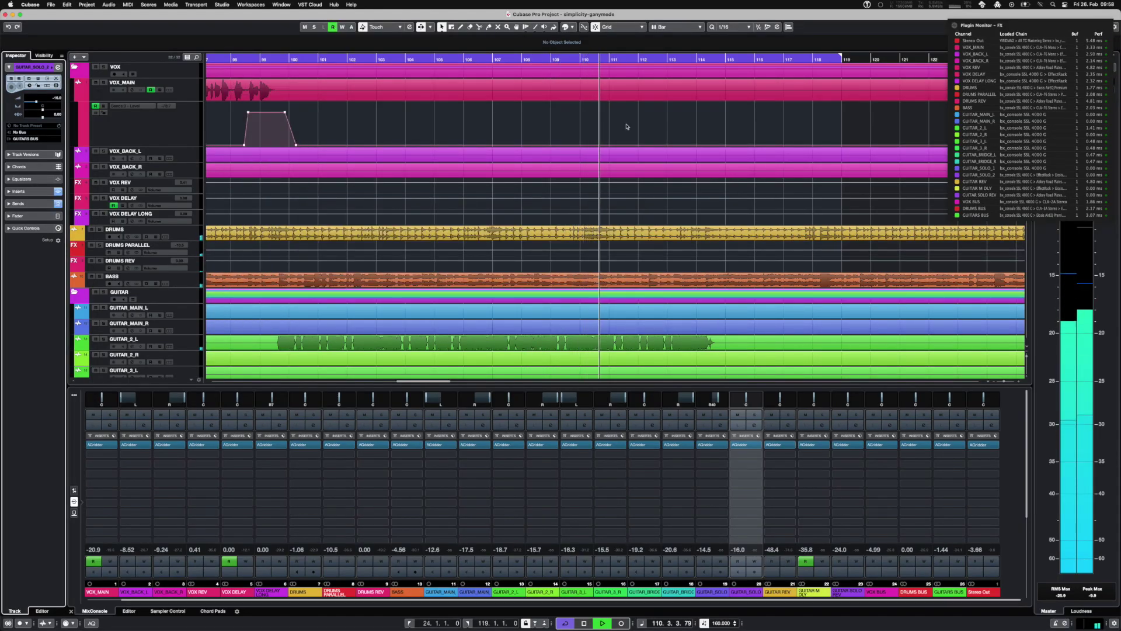
- Close the Plugin Monitor and insert a second AGridder from Network on the DRUMS BUS
key(super+w)
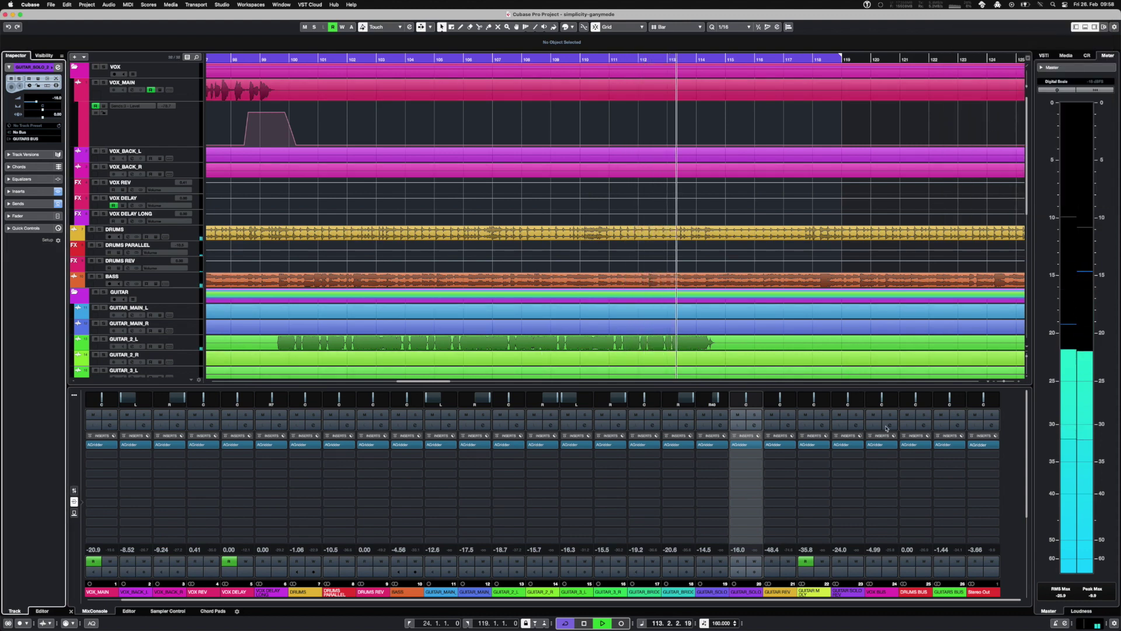
click(926, 458)
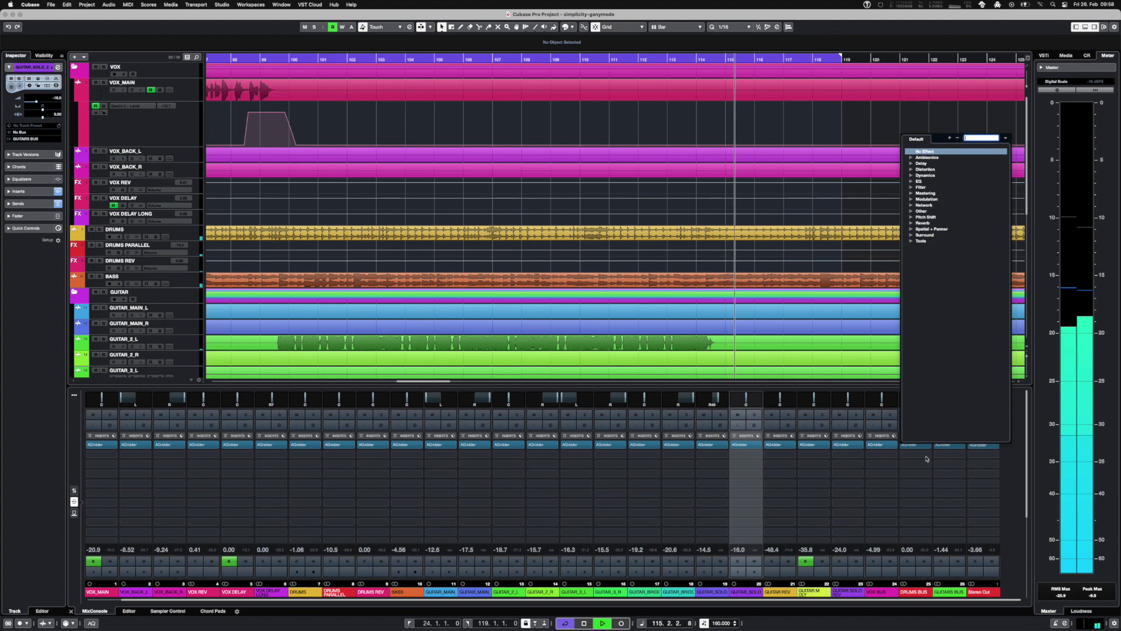
click(910, 206)
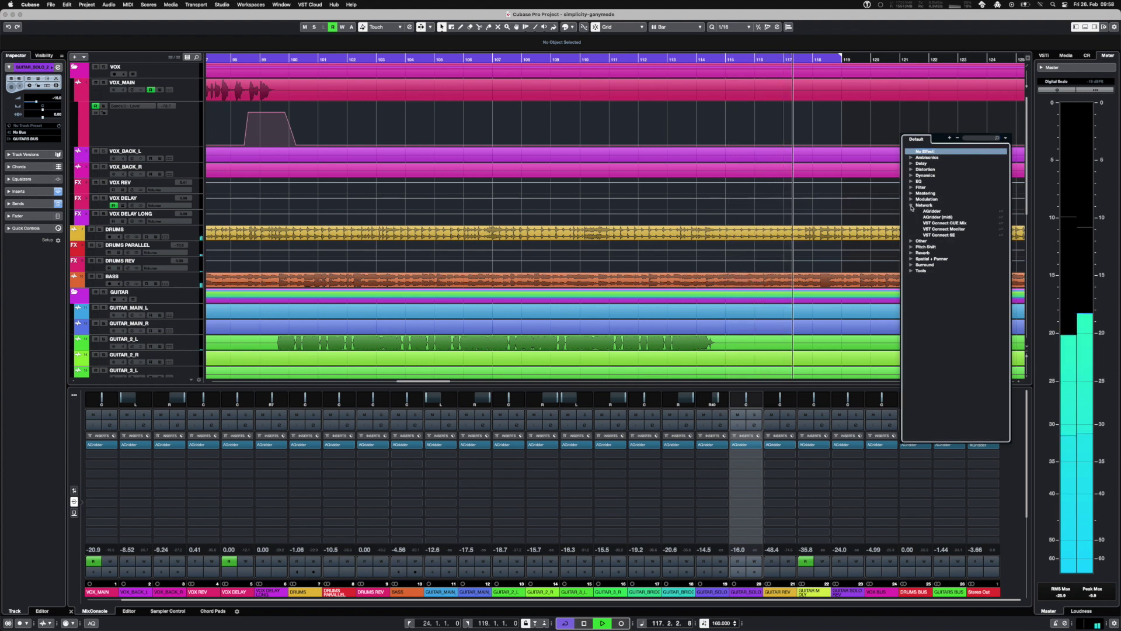
click(931, 212)
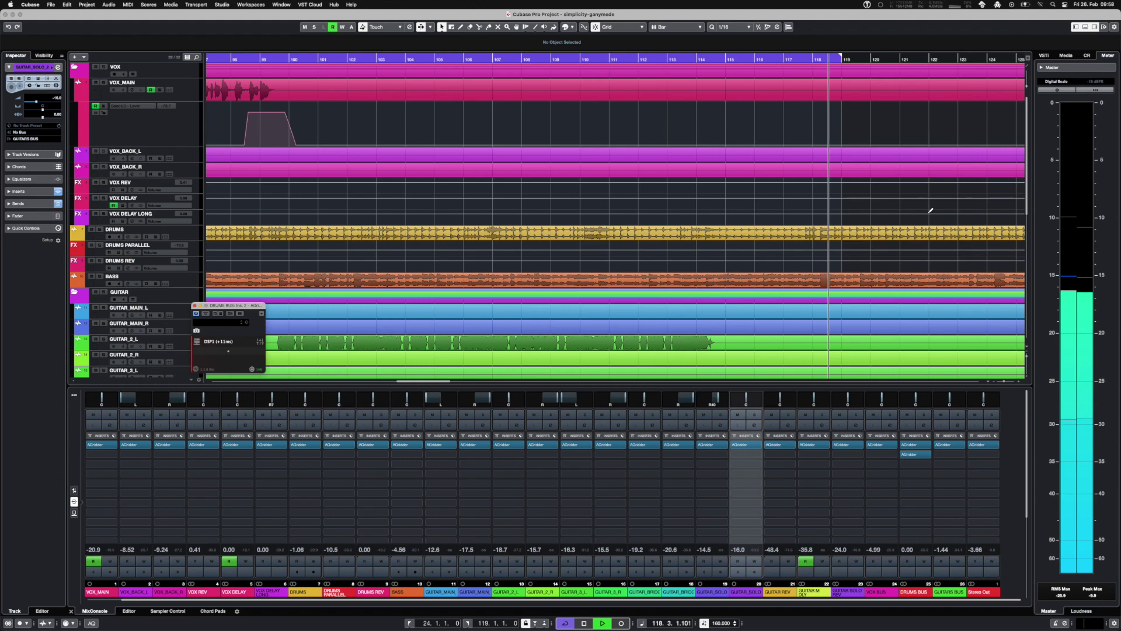
drag(224, 302, 279, 183)
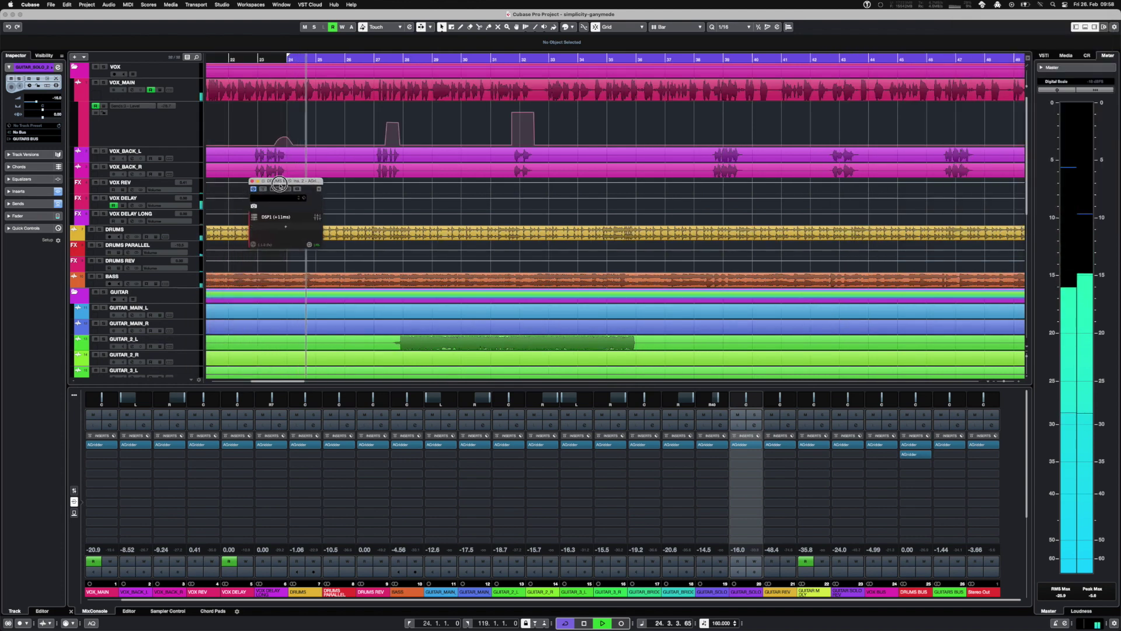
click(254, 216)
- Open DSP1's remote plugin list and expand VST3, Fx|EQ|Filter, Plugin Alliance, Fx|Mastering and Waves
click(286, 228)
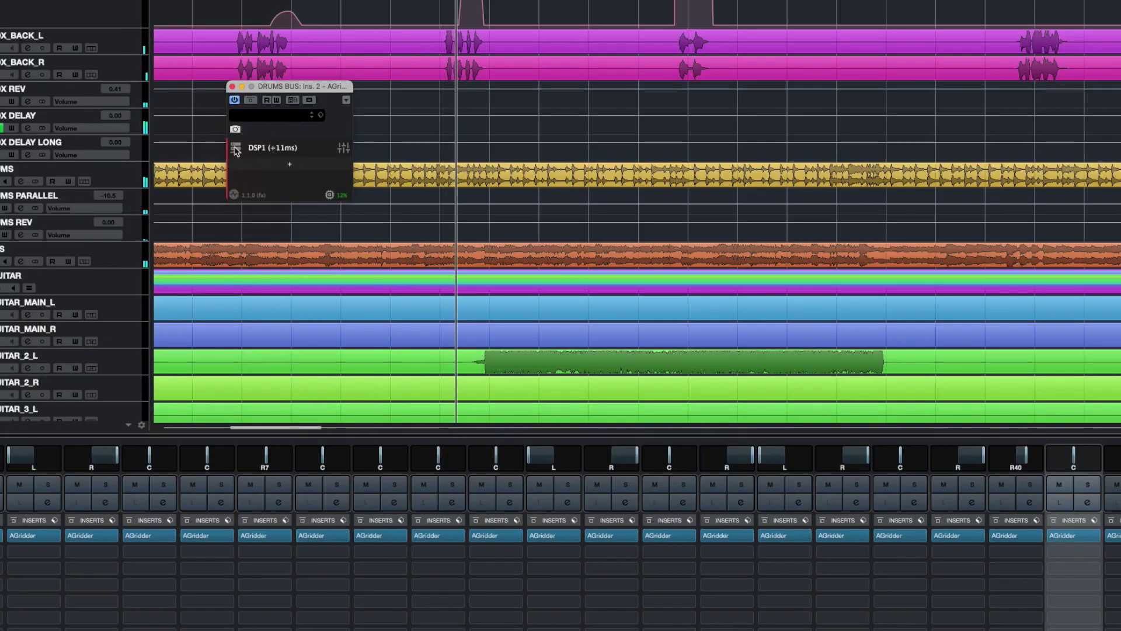
click(286, 228)
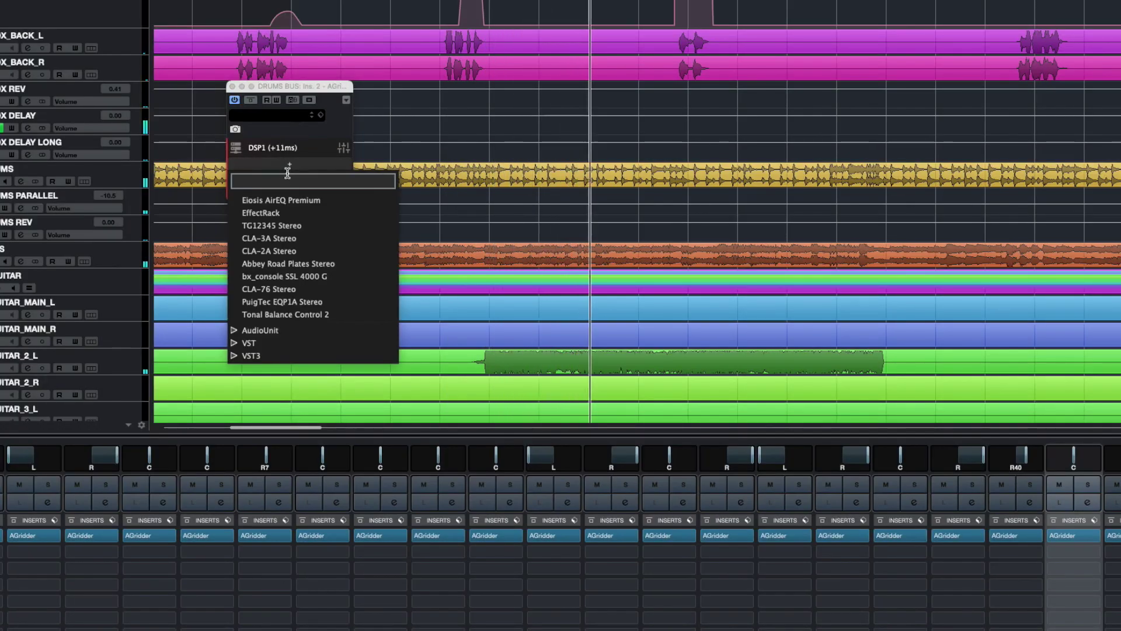
click(235, 356)
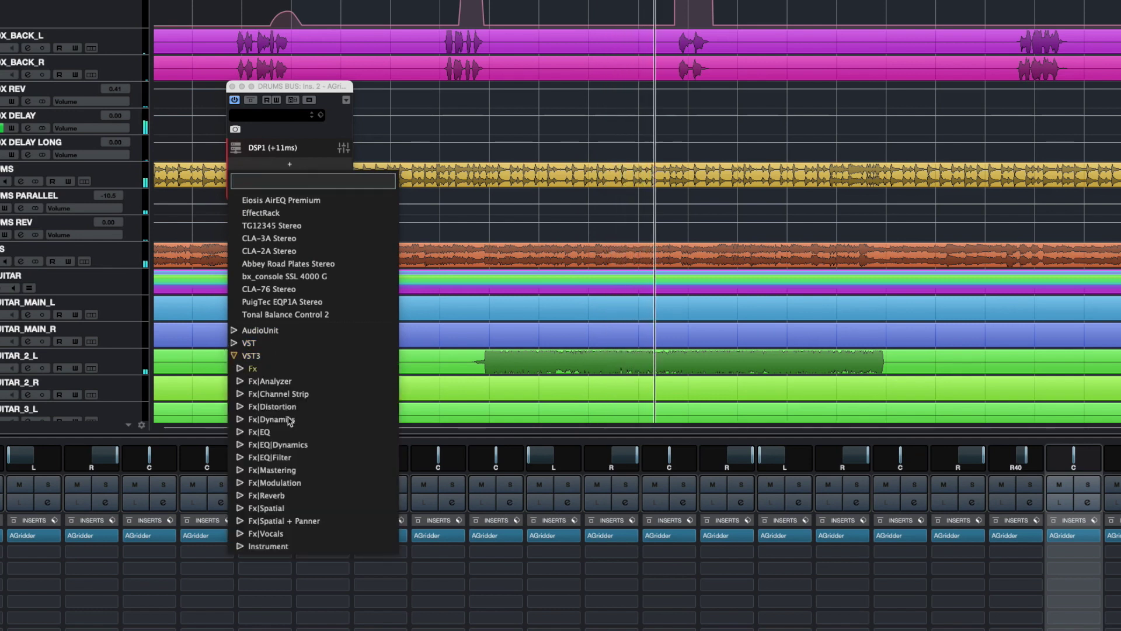
click(241, 458)
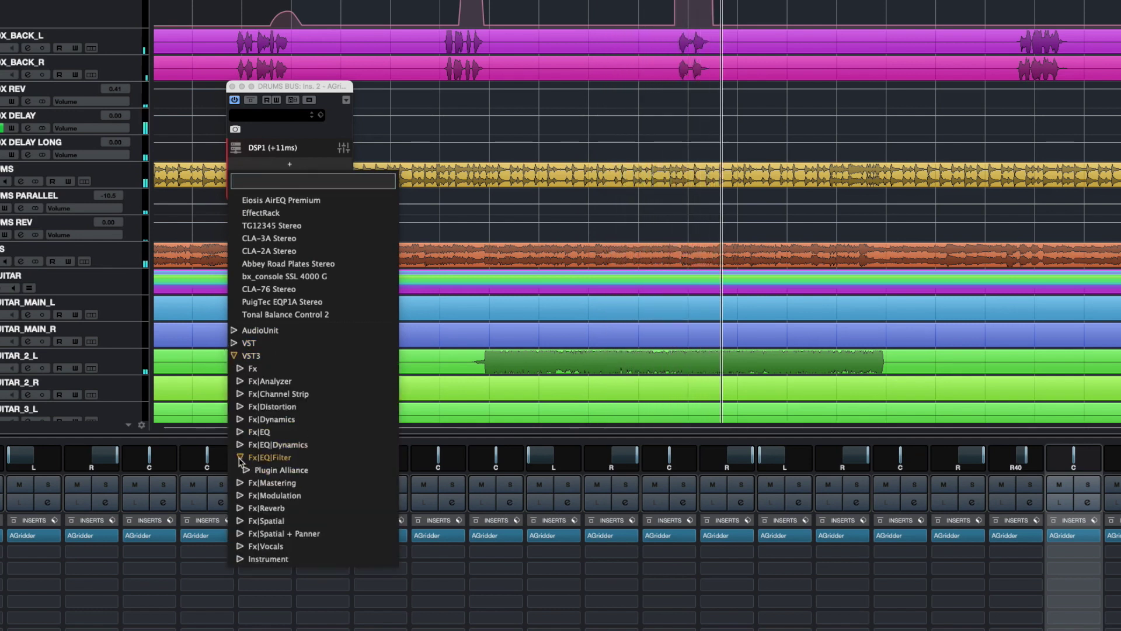
click(245, 471)
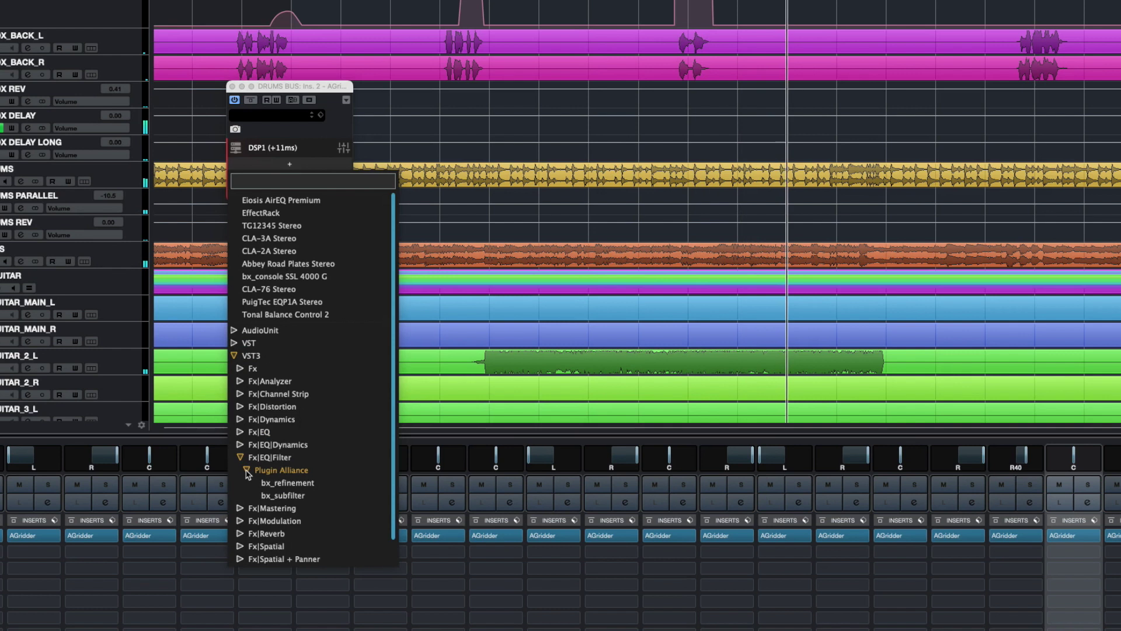
click(240, 508)
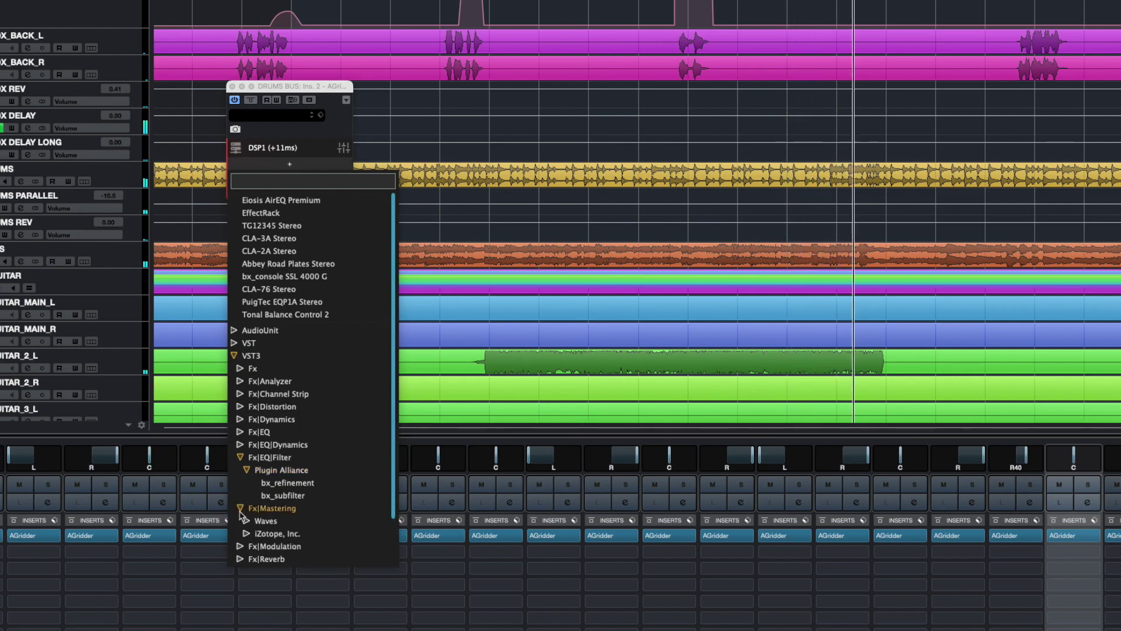
click(246, 520)
- Expand iZotope, Inc. and Fx|Reverb to reveal Waves Abbey Road Chambers and Plates
scroll(292, 508, down, 1)
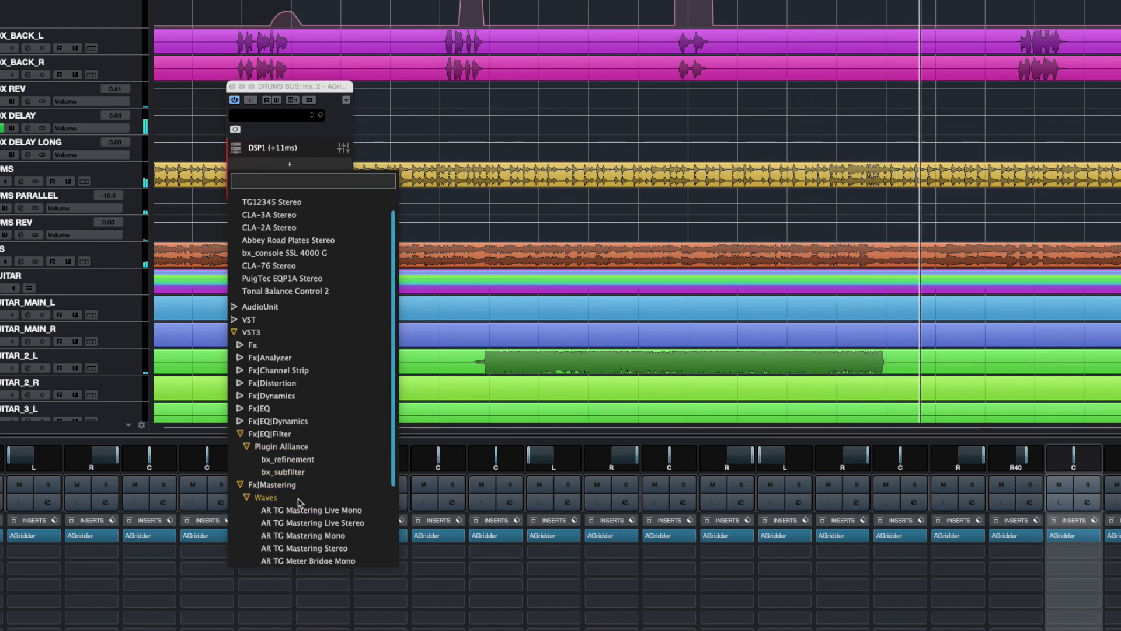
scroll(298, 503, down, 2)
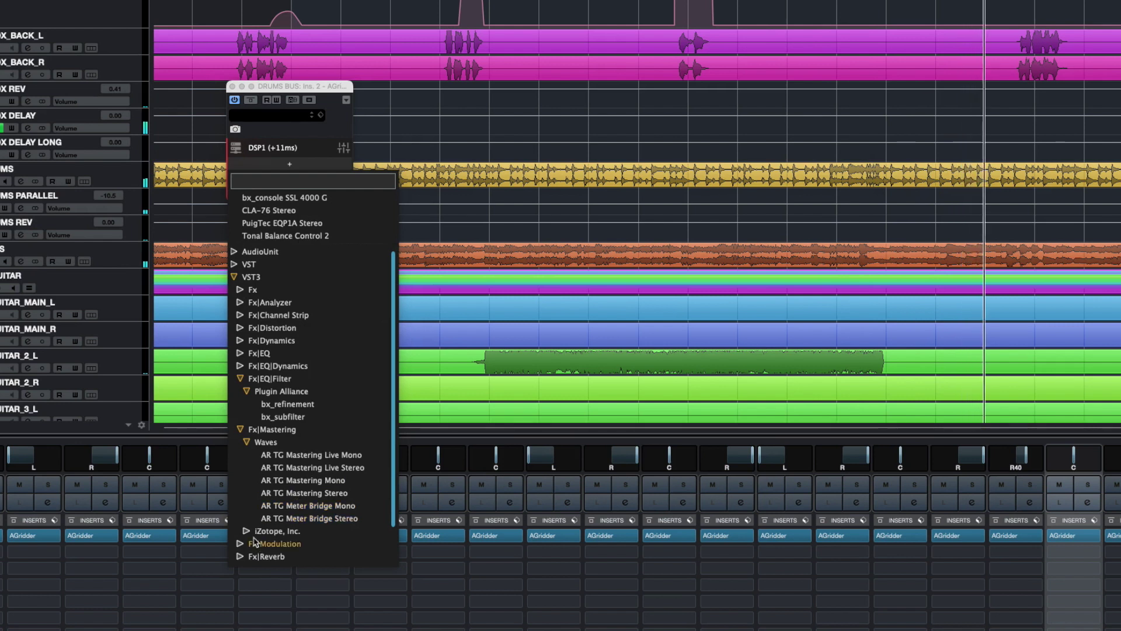
click(246, 532)
scroll(263, 525, down, 3)
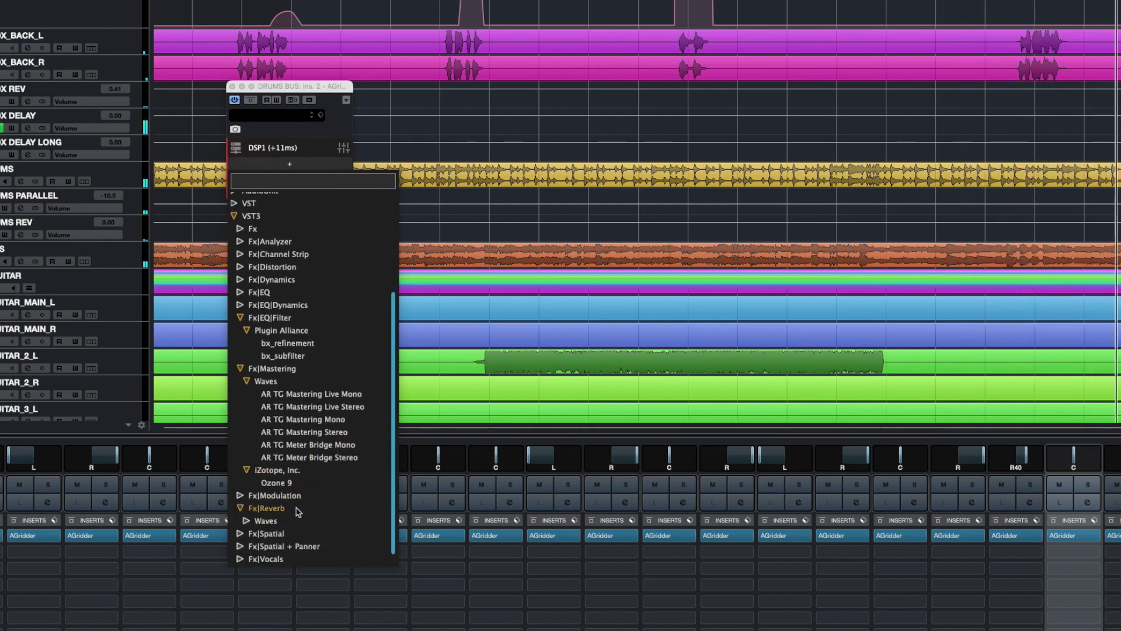
click(252, 510)
scroll(253, 514, down, 1)
- Filter the Waves reverbs with 'rev' and add Abbey Road Plates Stereo to the Drums Bus AudioGridder chain
click(246, 508)
scroll(292, 525, down, 3)
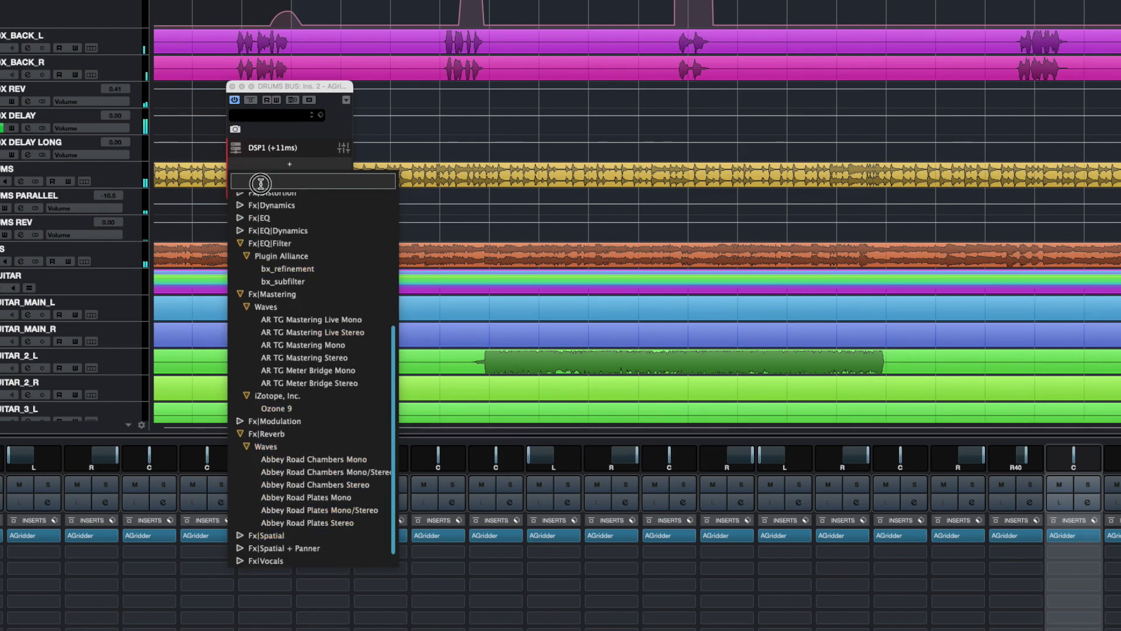
text(rev)
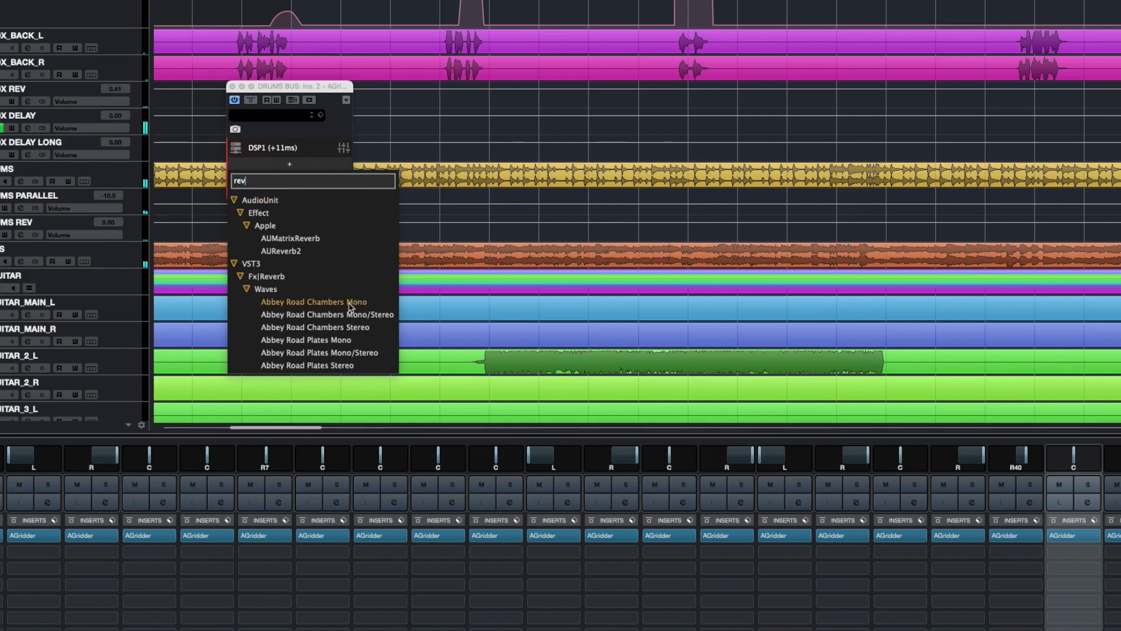
click(310, 368)
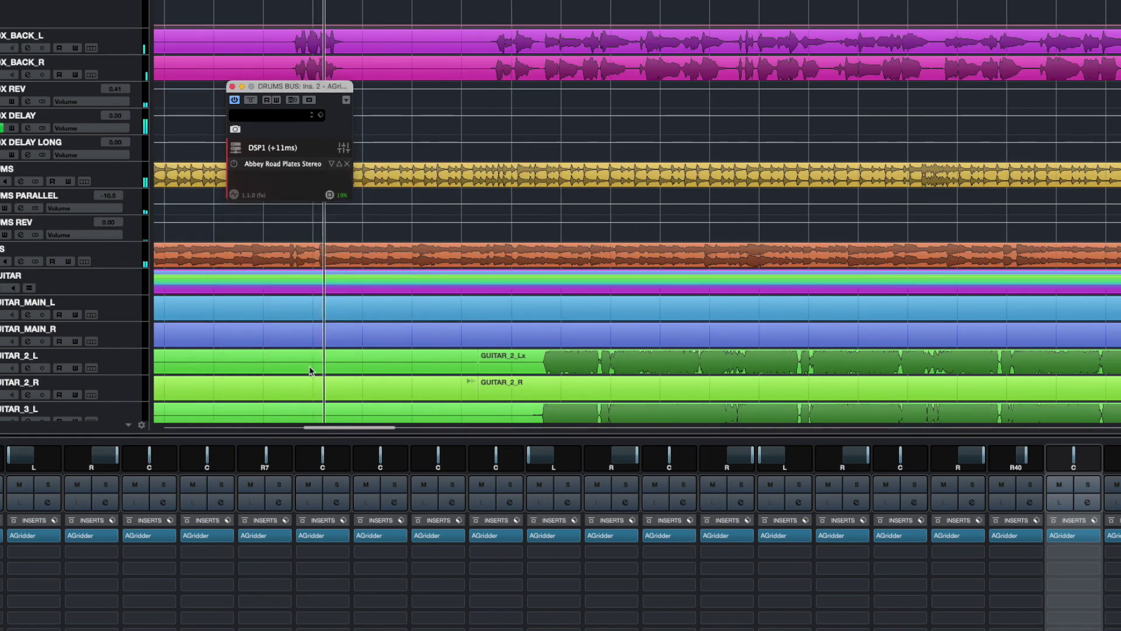